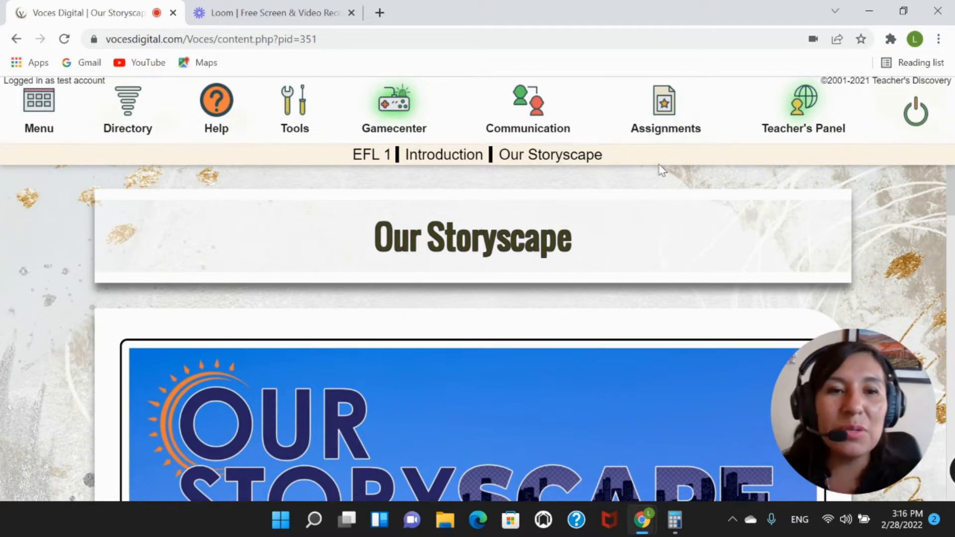
Step: Show the assignments in calendar view and start a new assignment for pages other than the current one
{"action": "left_click", "coordinate": [661, 112]}
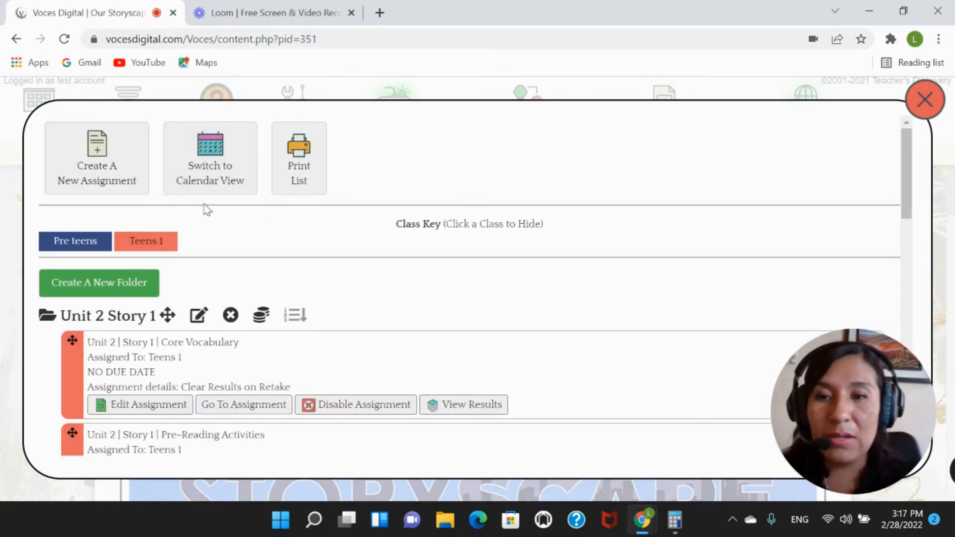
{"action": "left_click", "coordinate": [214, 169]}
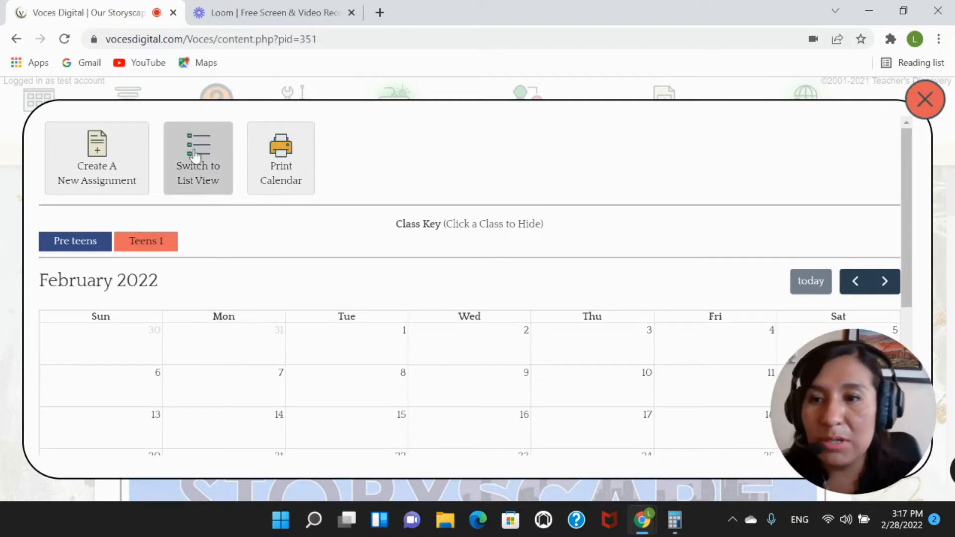
{"action": "left_click", "coordinate": [105, 166]}
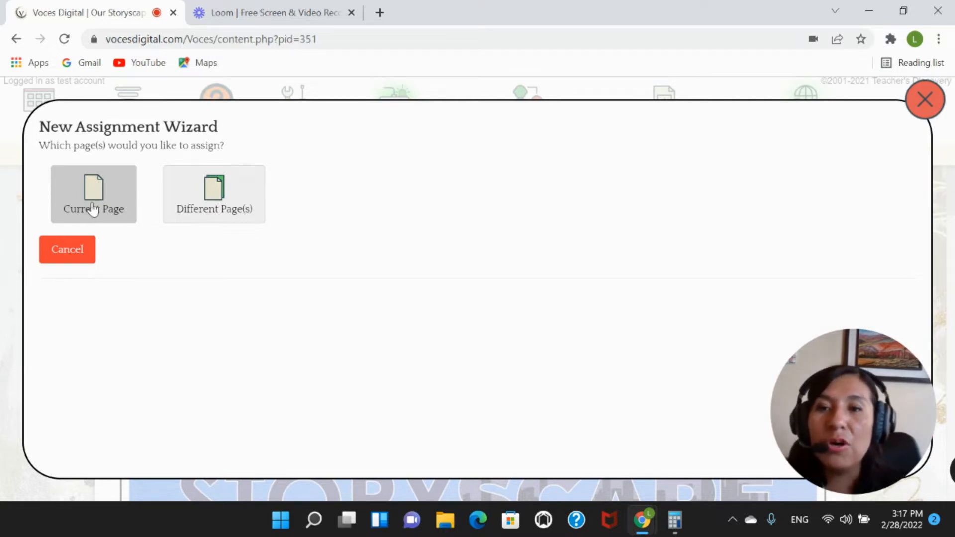
{"action": "left_click", "coordinate": [217, 192]}
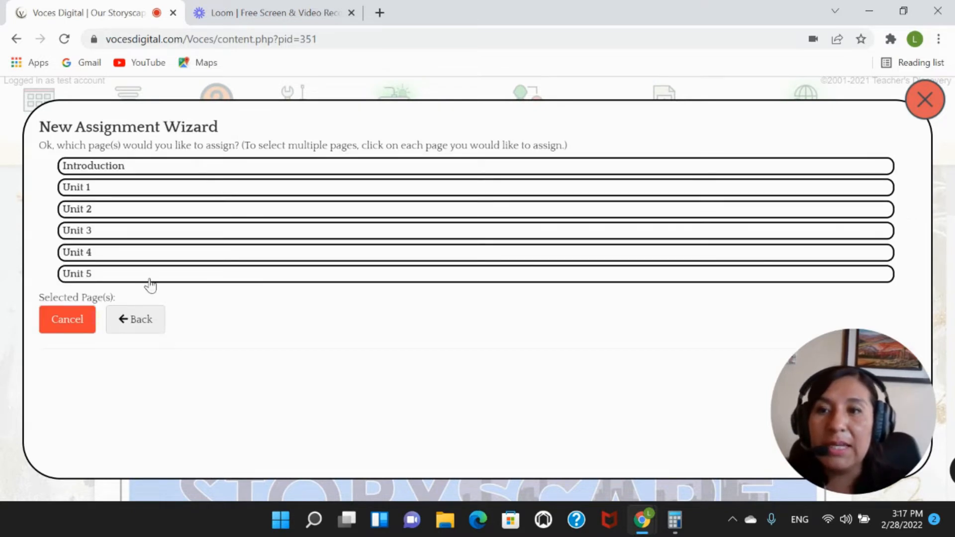
Step: Choose Activities 1, 3, 4, 5 and 6 of Unit 1, Story 2 as the pages to assign and finish the page selection
{"action": "left_click", "coordinate": [95, 188]}
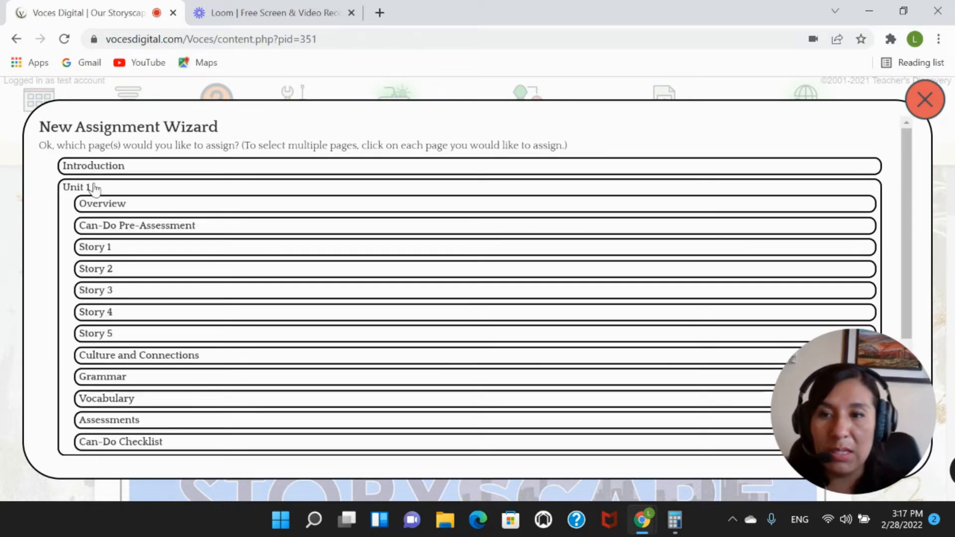
{"action": "left_click", "coordinate": [91, 272]}
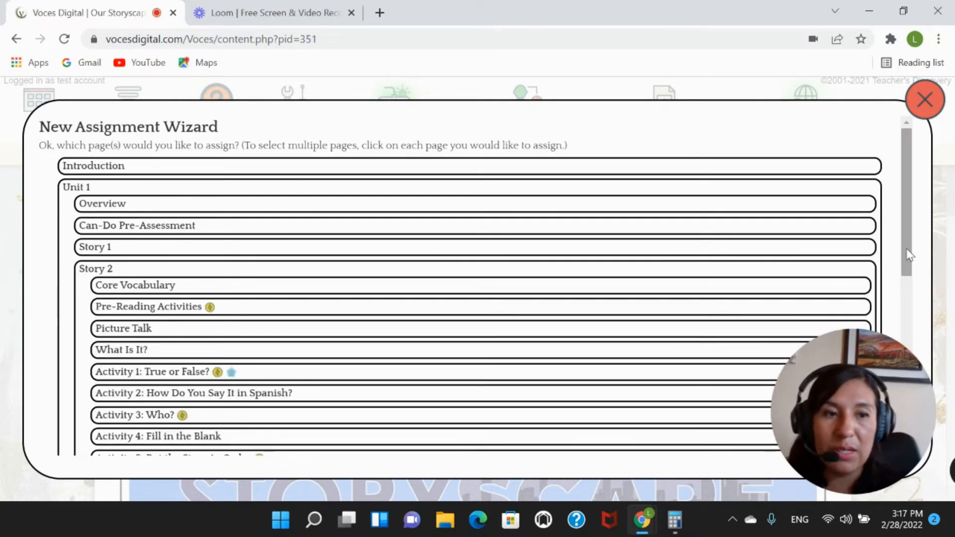
{"action": "left_click_drag", "start_coordinate": [908, 257], "coordinate": [910, 301]}
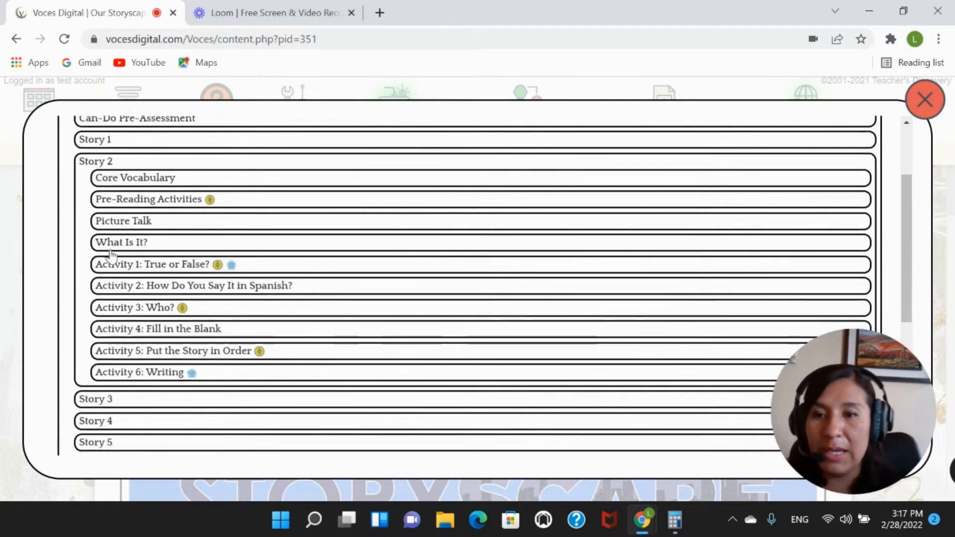
{"action": "left_click", "coordinate": [122, 268]}
{"action": "left_click", "coordinate": [138, 309]}
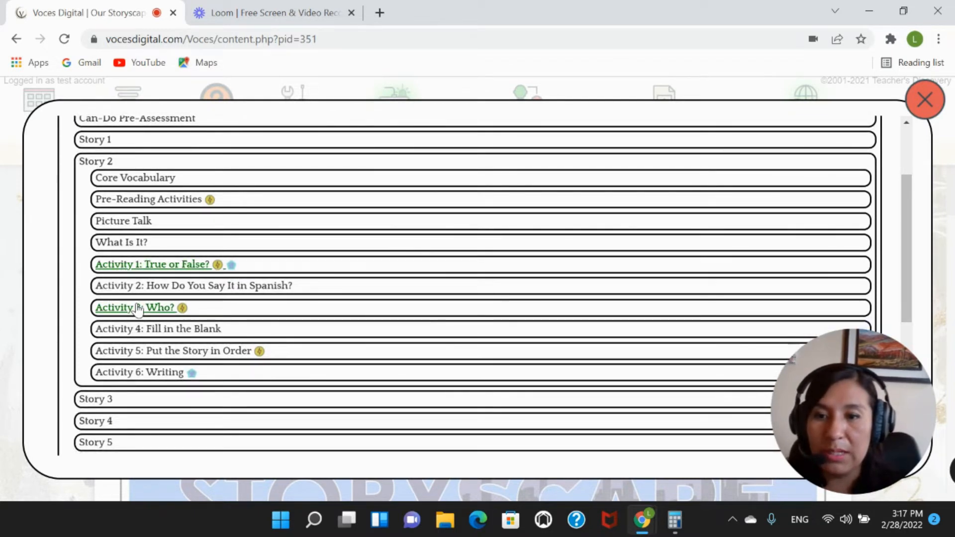
{"action": "left_click", "coordinate": [147, 330]}
{"action": "left_click", "coordinate": [153, 354]}
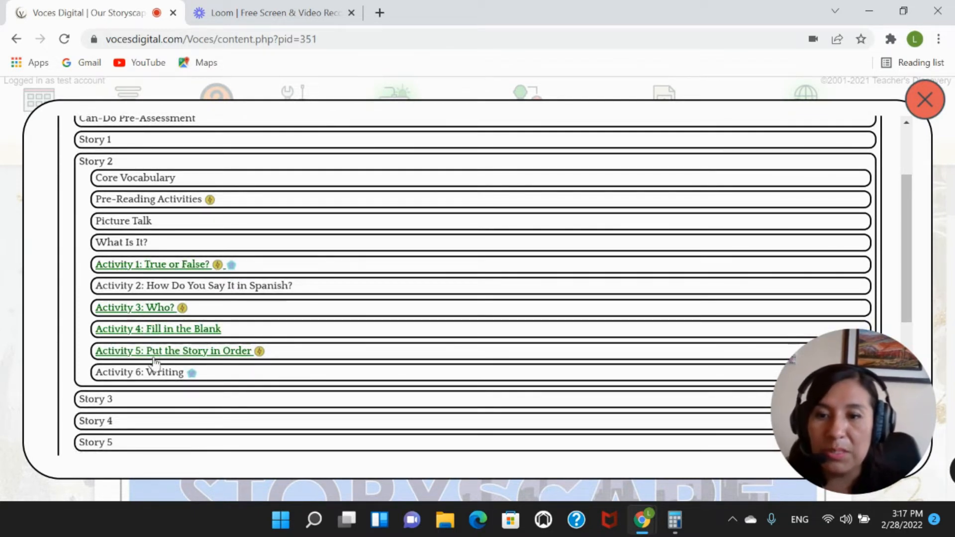
{"action": "left_click", "coordinate": [160, 377]}
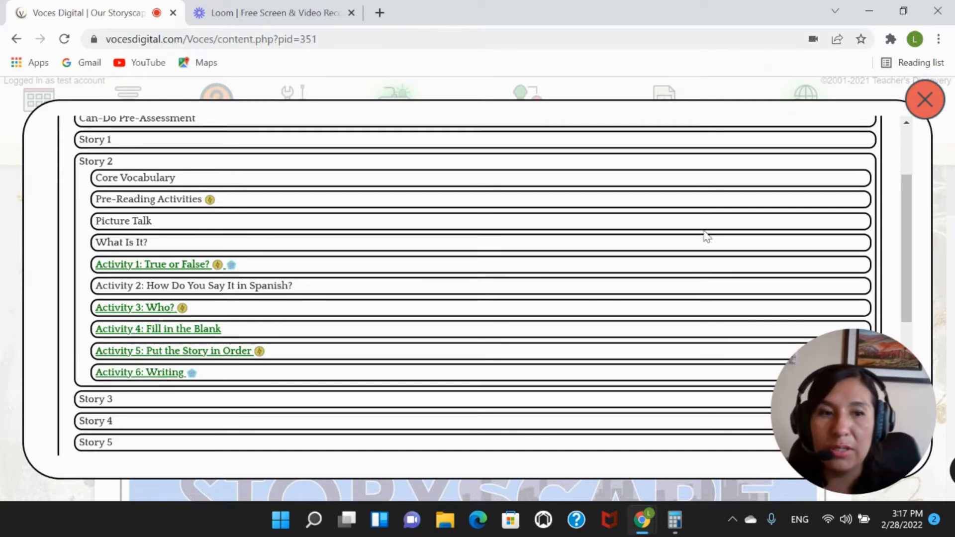
{"action": "left_click_drag", "start_coordinate": [915, 244], "coordinate": [923, 324]}
{"action": "scroll", "coordinate": [923, 323], "scroll_direction": "down", "scroll_amount": 3}
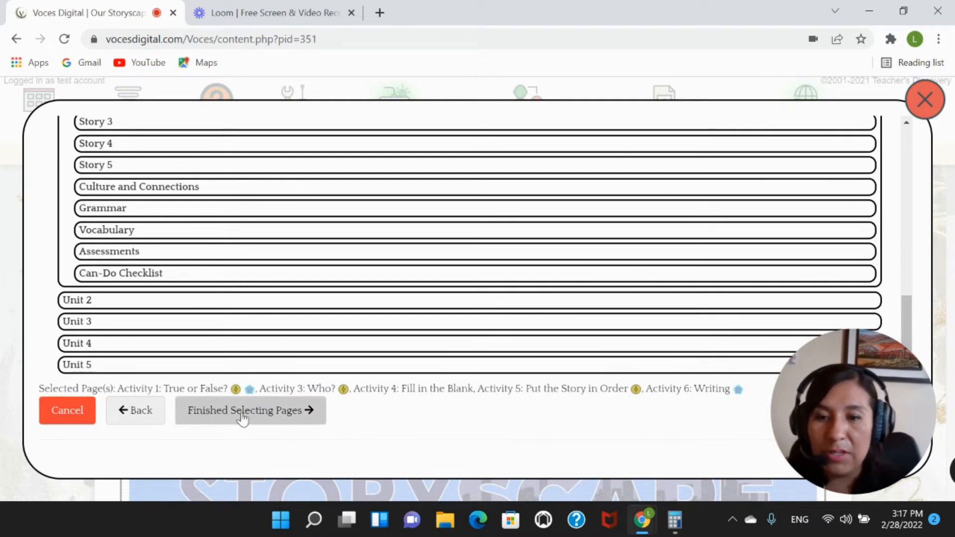
{"action": "left_click", "coordinate": [299, 409]}
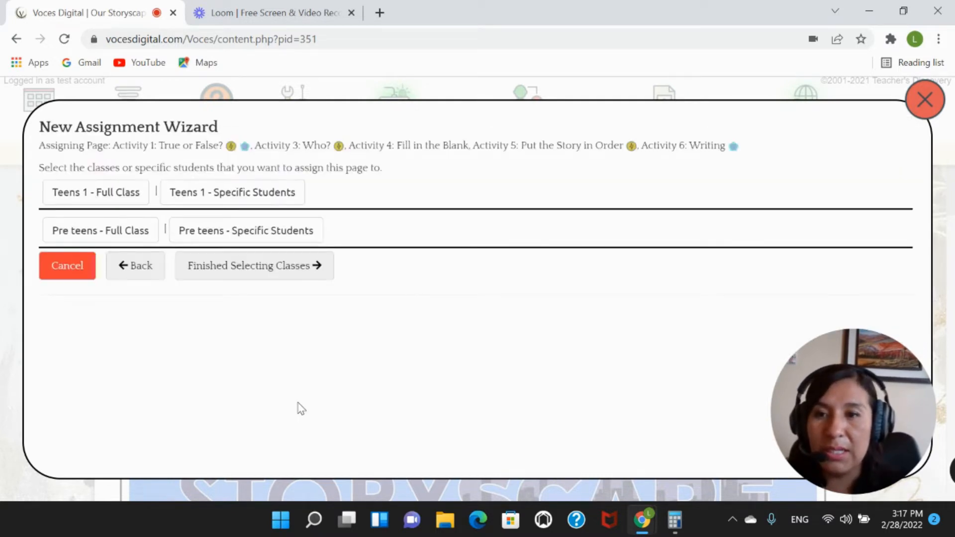
Step: Assign the selected pages to three specific students of the Teens 1 class and finish the class selection
{"action": "left_click", "coordinate": [104, 198]}
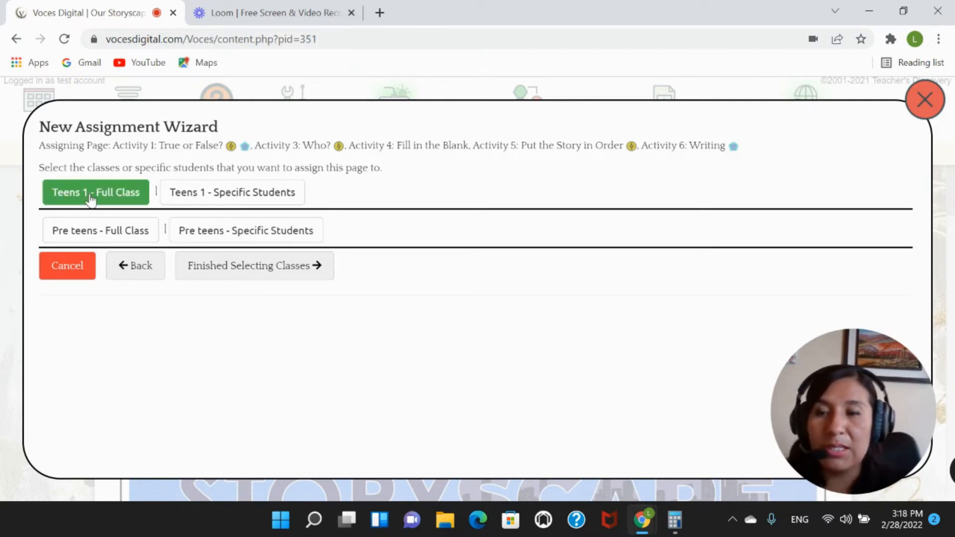
{"action": "left_click", "coordinate": [119, 193]}
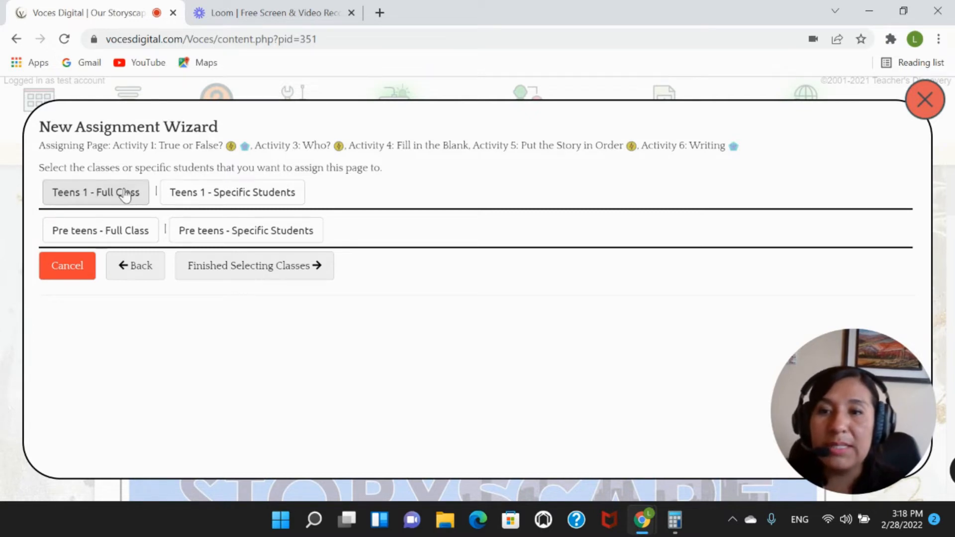
{"action": "left_click", "coordinate": [212, 194]}
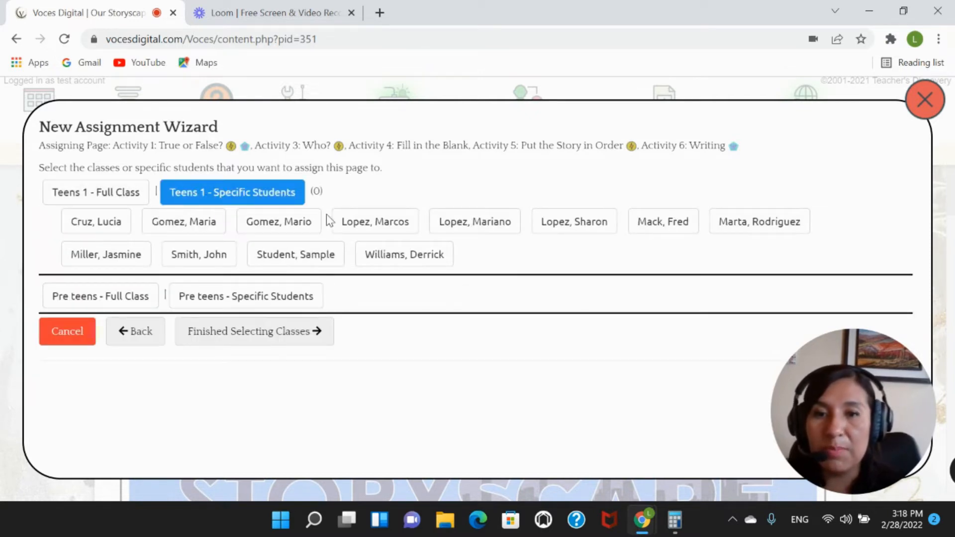
{"action": "left_click", "coordinate": [187, 221]}
{"action": "left_click", "coordinate": [472, 222]}
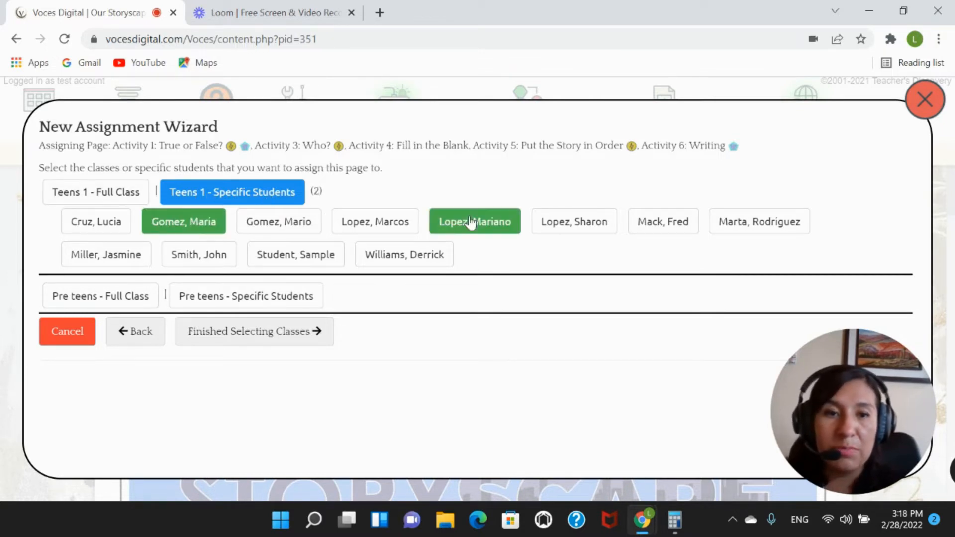
{"action": "left_click", "coordinate": [667, 221]}
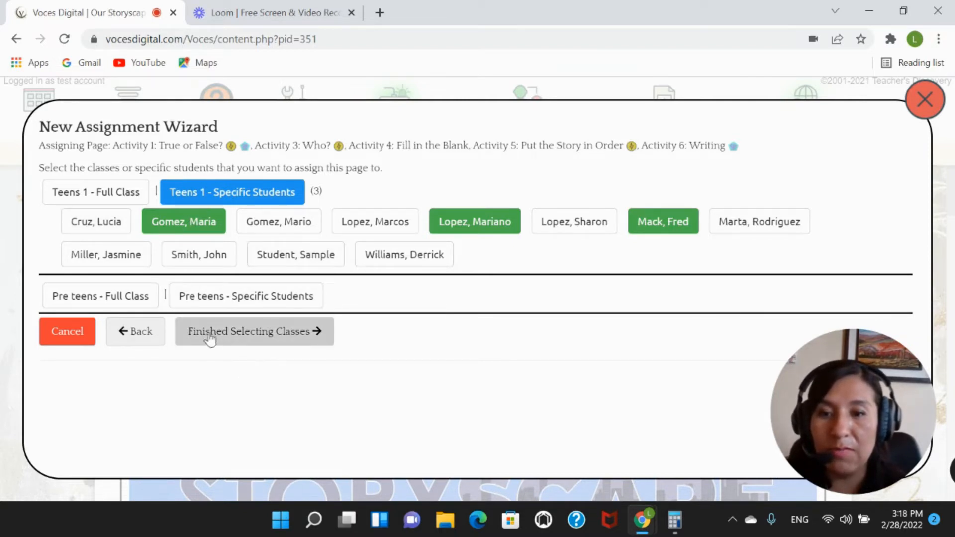
{"action": "left_click", "coordinate": [311, 331]}
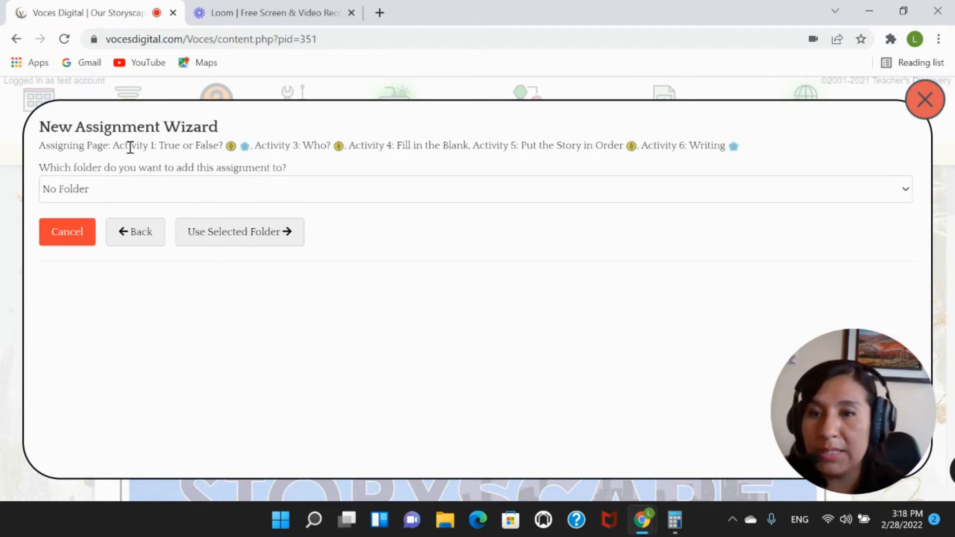
Step: Create a new folder named "Unit Story 1" and use it for the assignment
{"action": "left_click", "coordinate": [87, 191]}
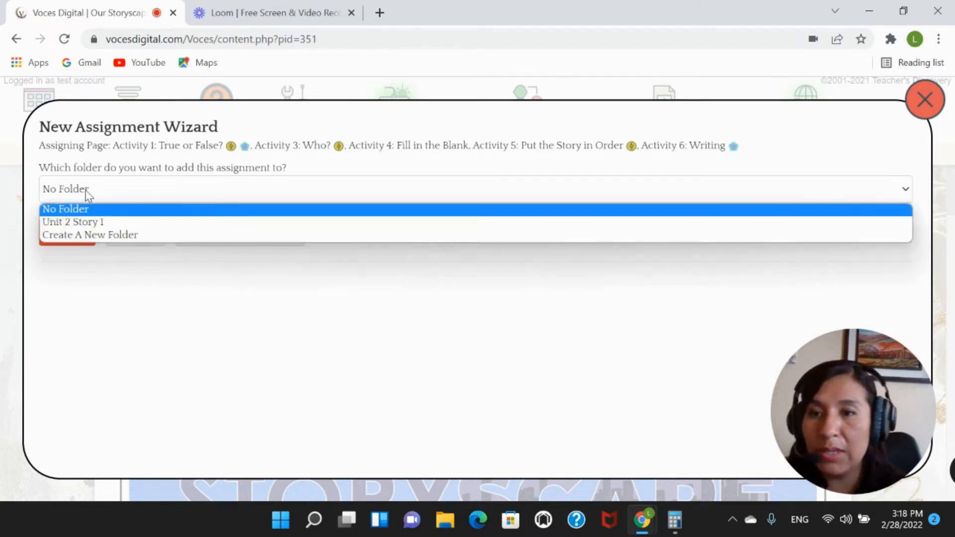
{"action": "left_click", "coordinate": [76, 223]}
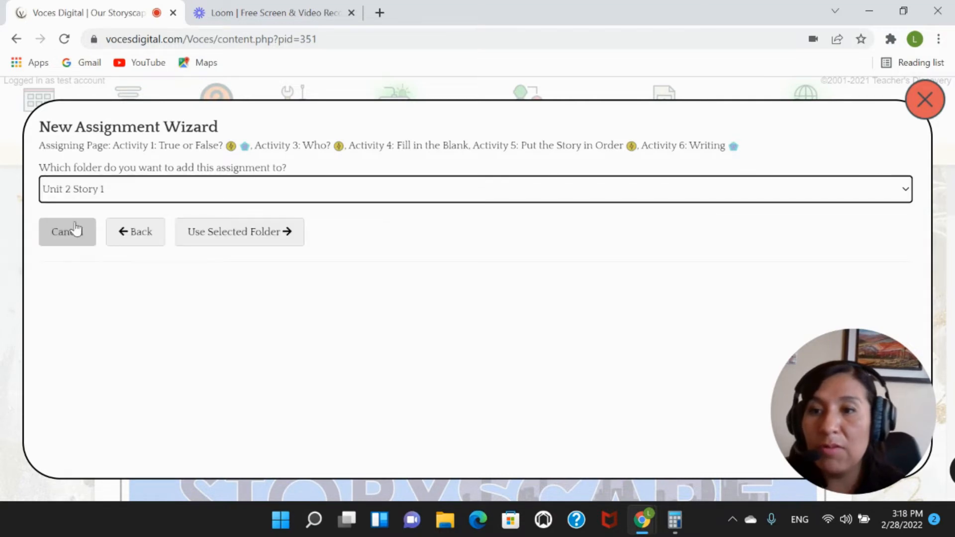
{"action": "left_click", "coordinate": [137, 192]}
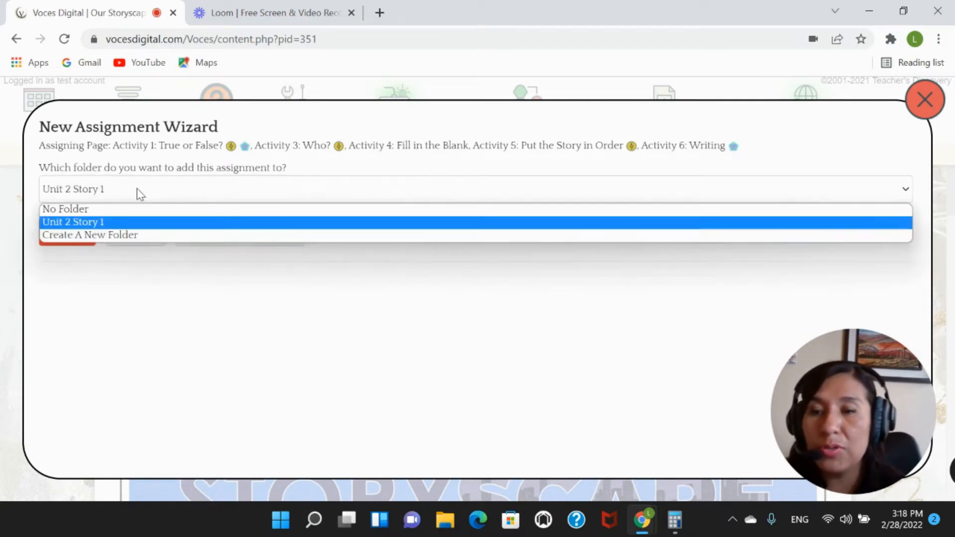
{"action": "left_click", "coordinate": [133, 235]}
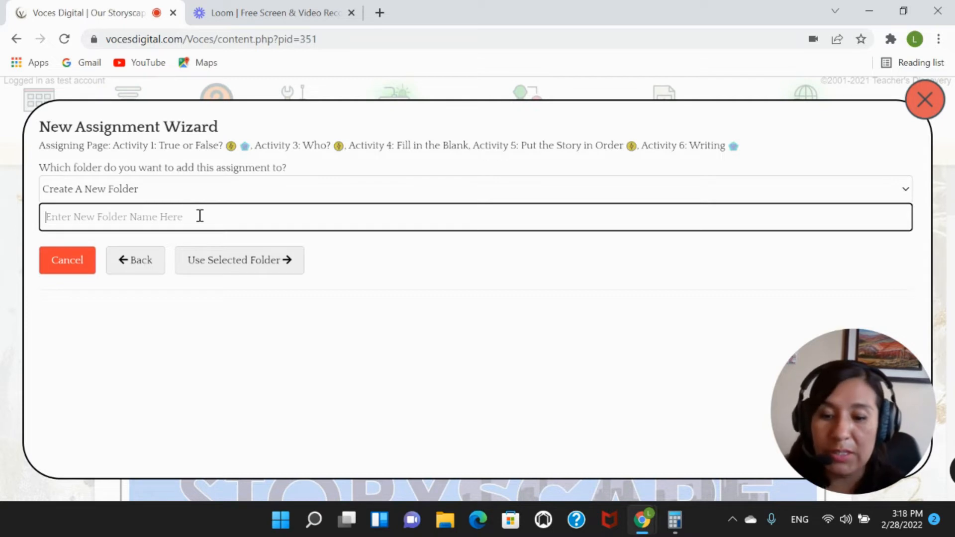
{"action": "type", "text": "Unit Story 1"}
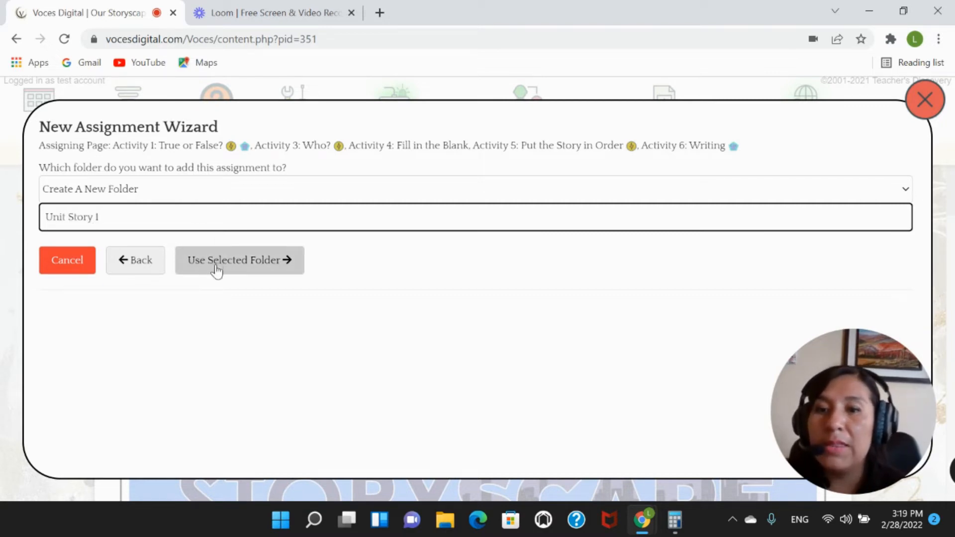
{"action": "left_click", "coordinate": [255, 268]}
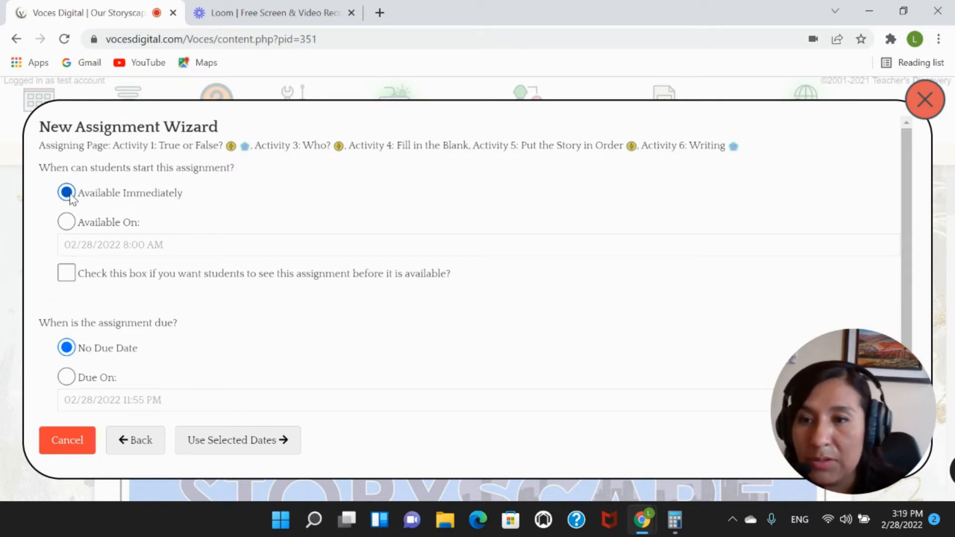
Step: Make the assignment available on 03/16/2022 at 8:00 AM
{"action": "left_click_drag", "start_coordinate": [84, 196], "coordinate": [184, 199]}
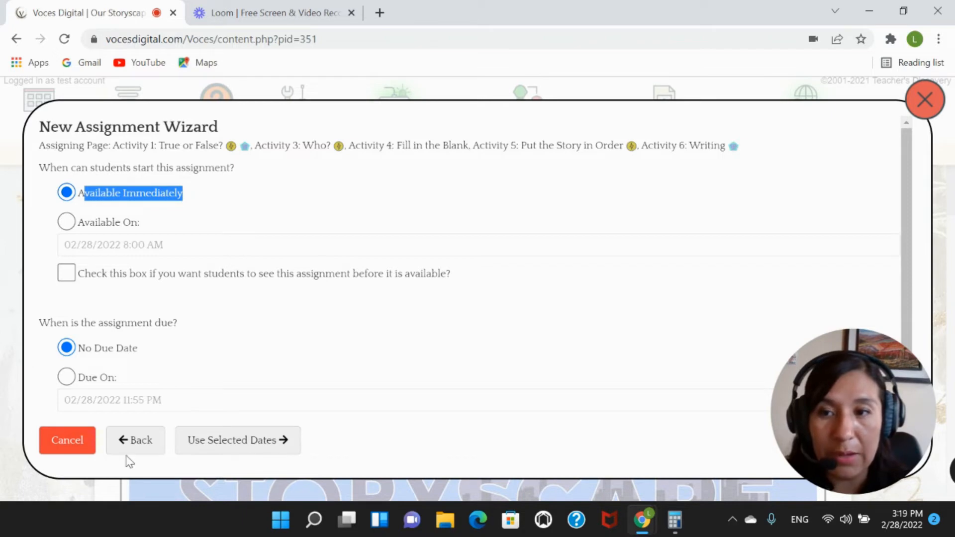
{"action": "left_click", "coordinate": [174, 221]}
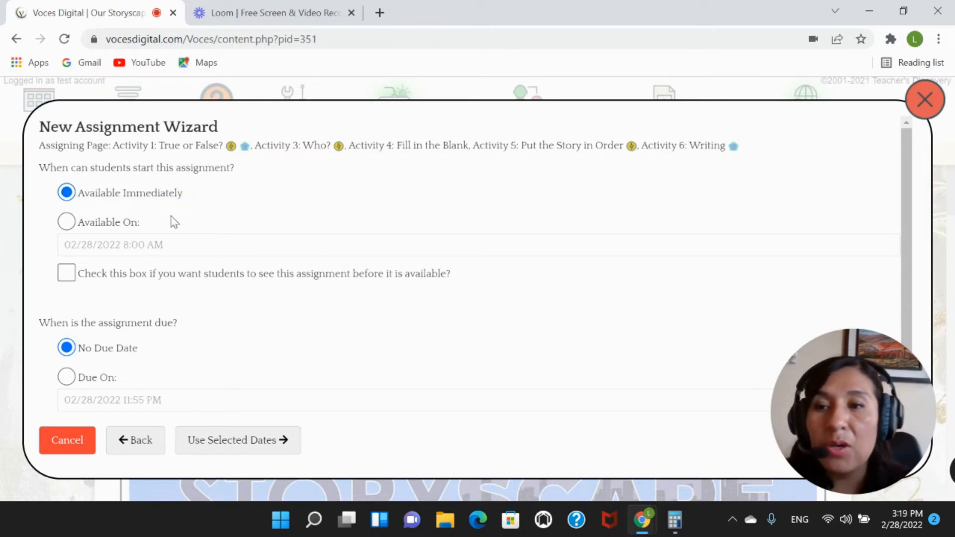
{"action": "left_click", "coordinate": [66, 222]}
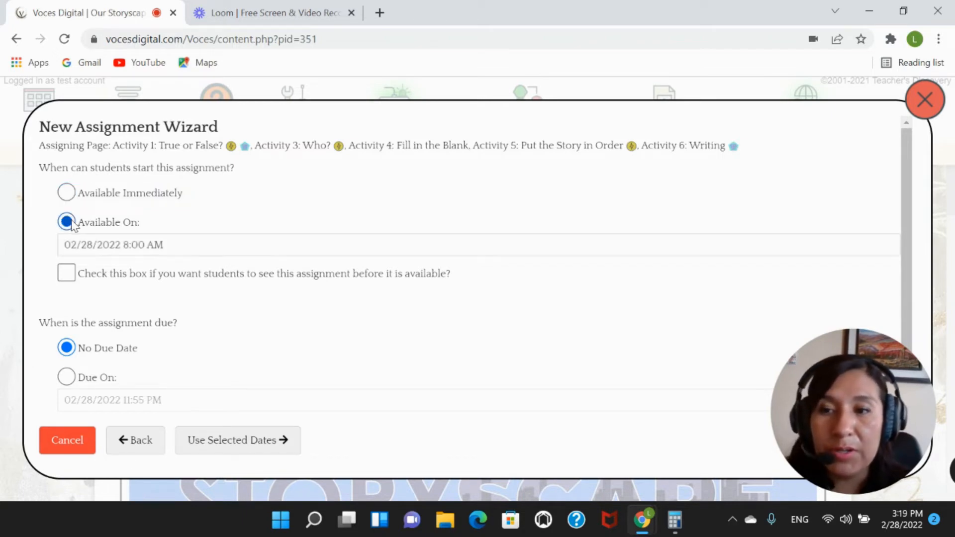
{"action": "left_click", "coordinate": [209, 246]}
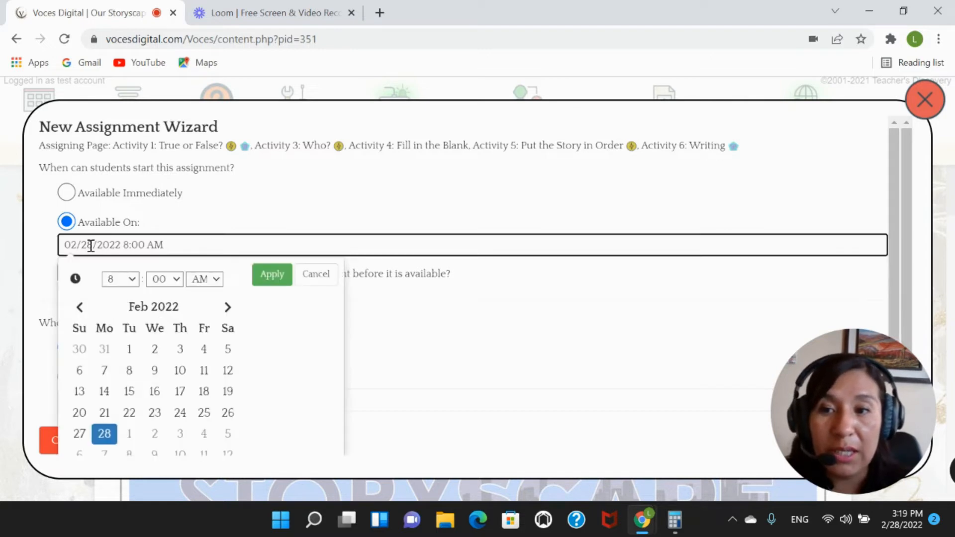
{"action": "left_click", "coordinate": [227, 308]}
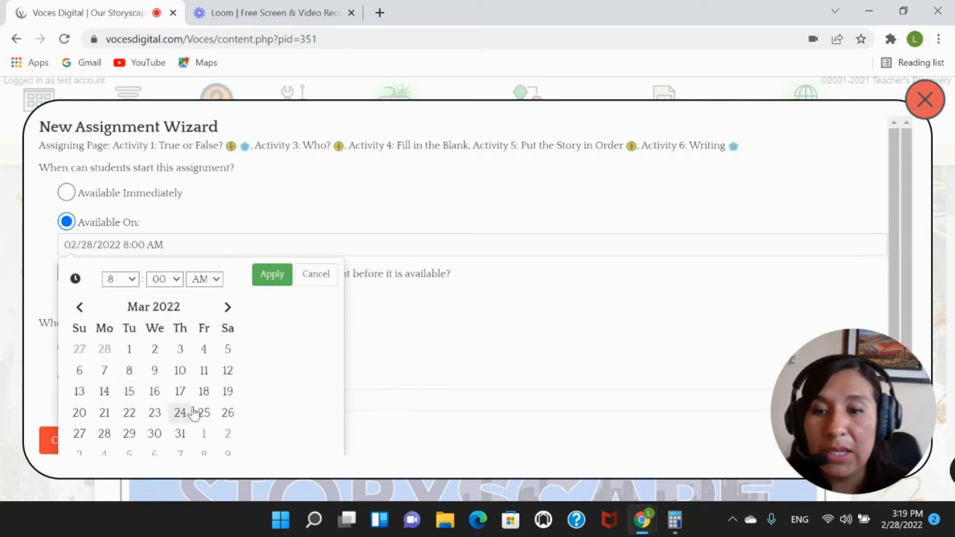
{"action": "left_click", "coordinate": [155, 395]}
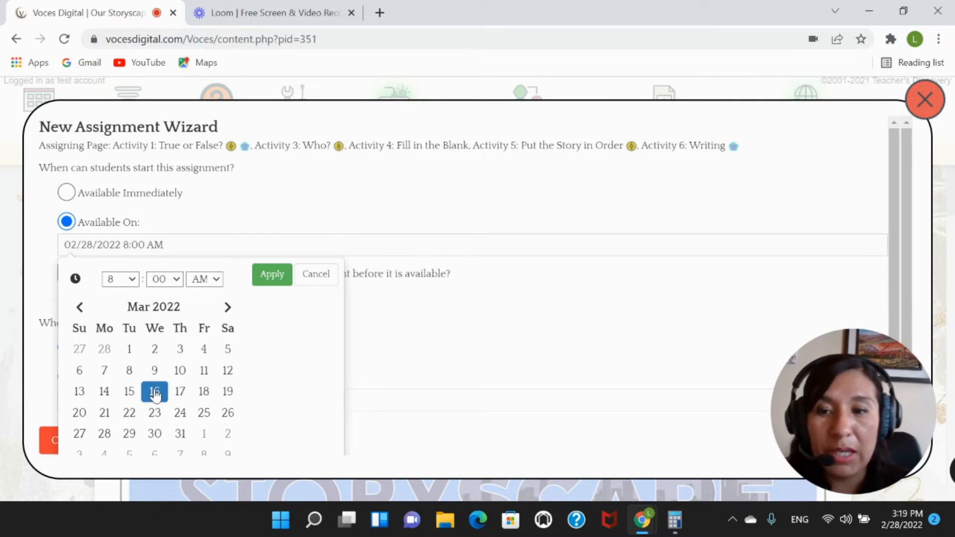
{"action": "left_click", "coordinate": [270, 277]}
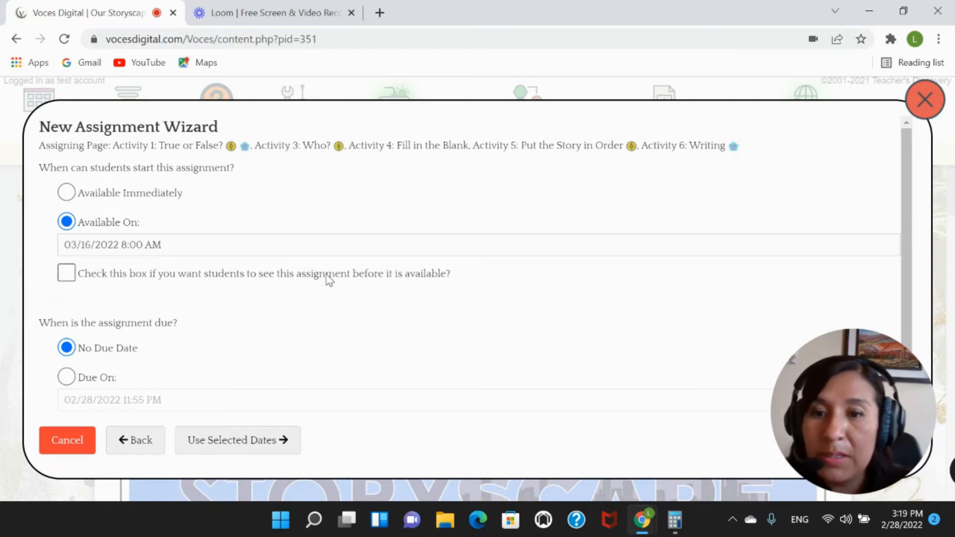
Step: Allow students to see the assignment before it is available
{"action": "left_click", "coordinate": [70, 273]}
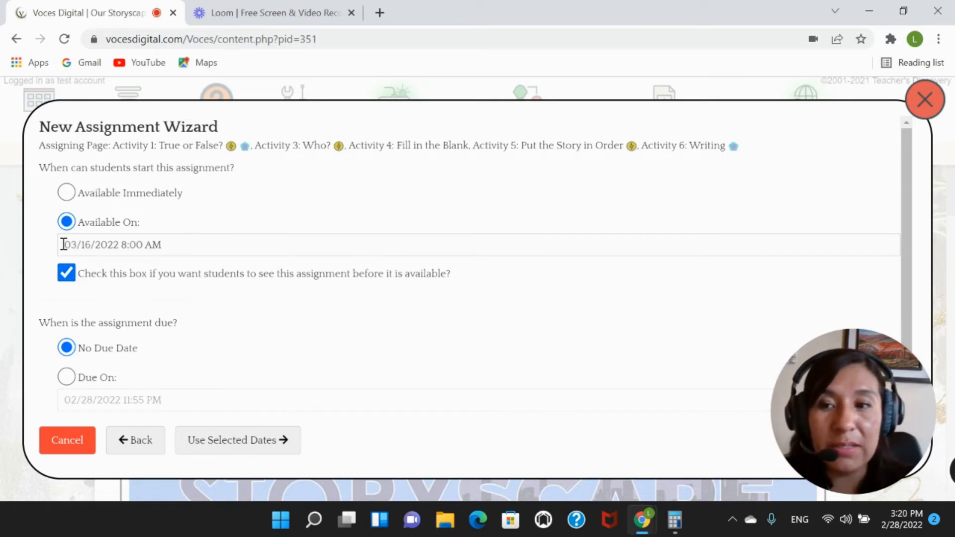
{"action": "left_click_drag", "start_coordinate": [64, 244], "coordinate": [171, 241]}
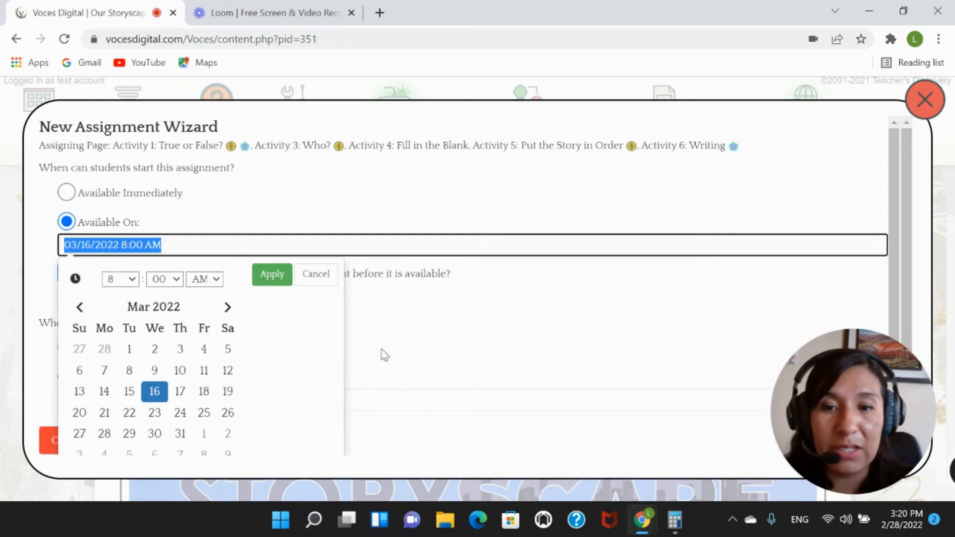
{"action": "left_click", "coordinate": [400, 359]}
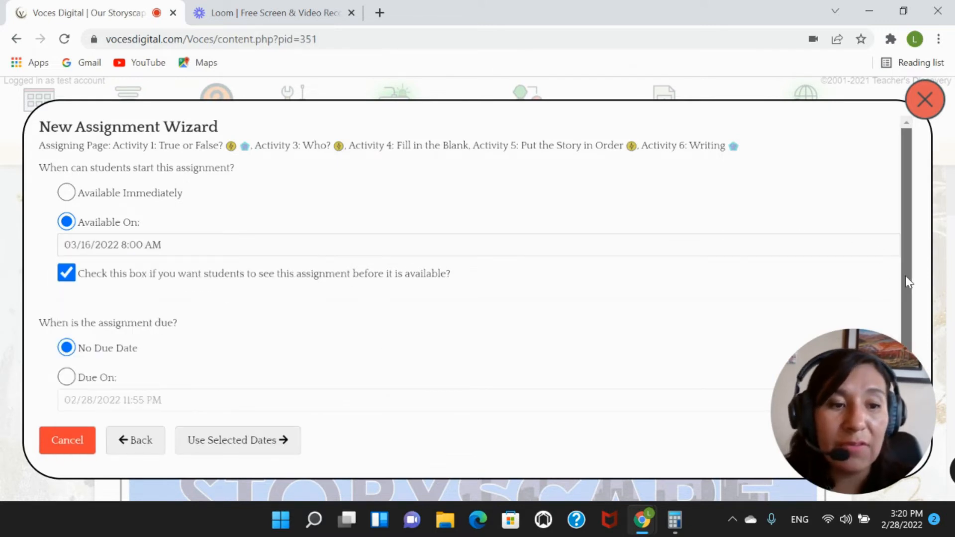
{"action": "left_click_drag", "start_coordinate": [905, 276], "coordinate": [910, 309]}
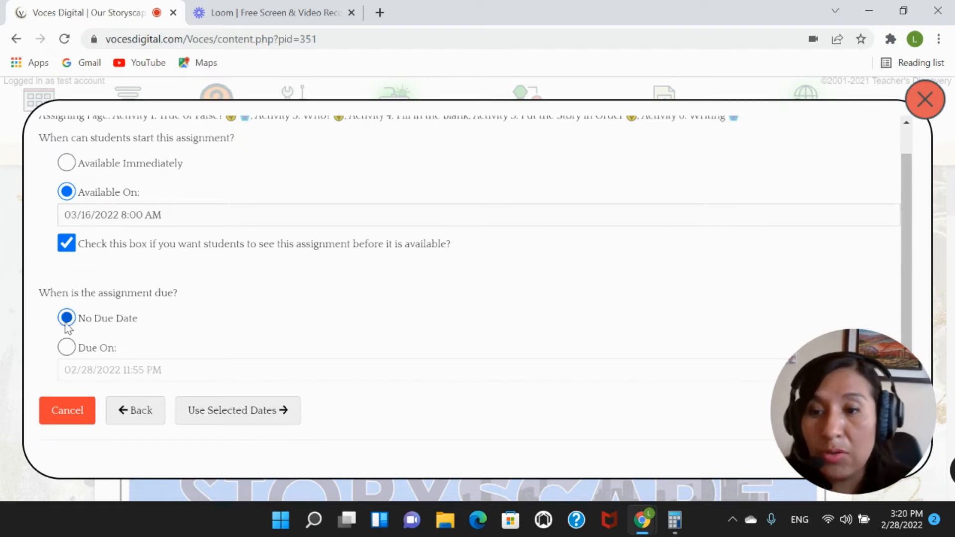
Step: Give the assignment a due date of 03/05/2022 at 11:55 PM
{"action": "left_click", "coordinate": [66, 348]}
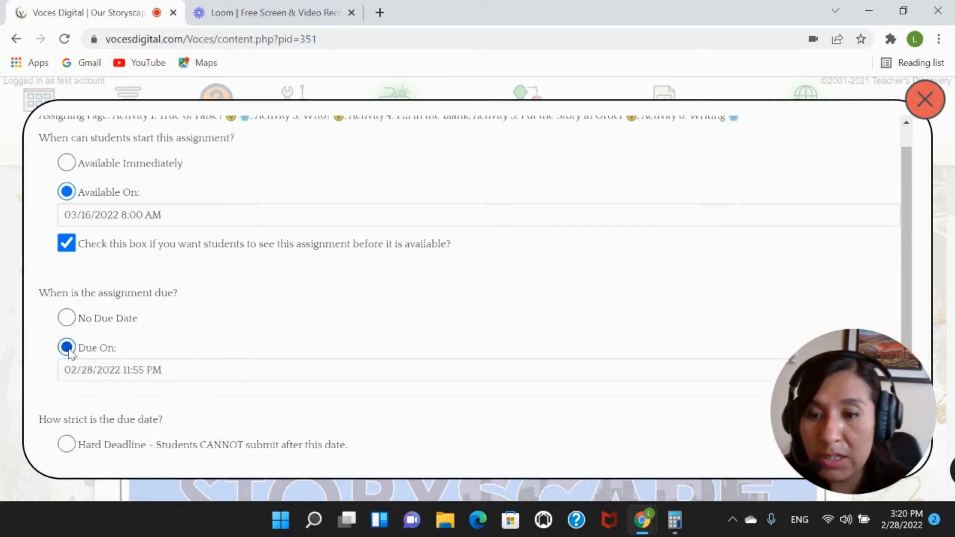
{"action": "left_click", "coordinate": [145, 370]}
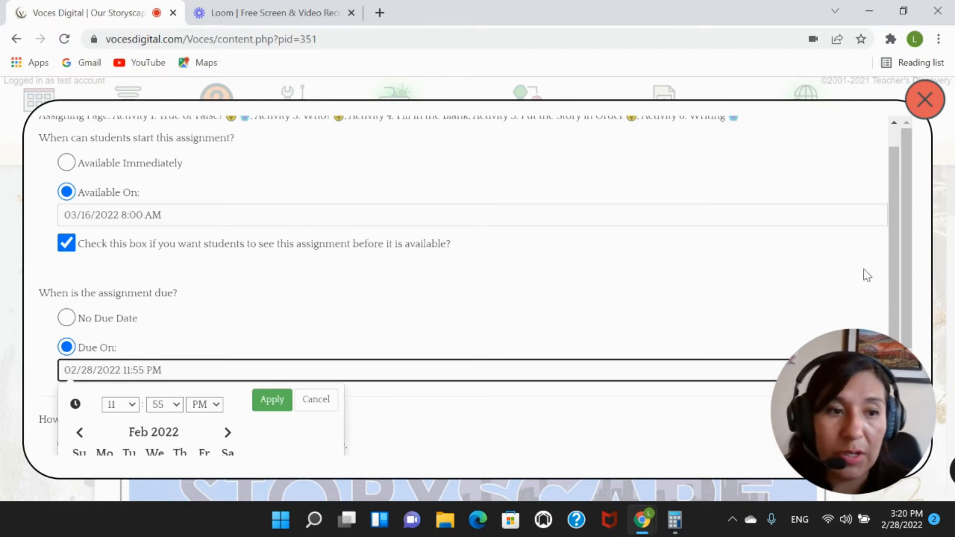
{"action": "left_click", "coordinate": [891, 286]}
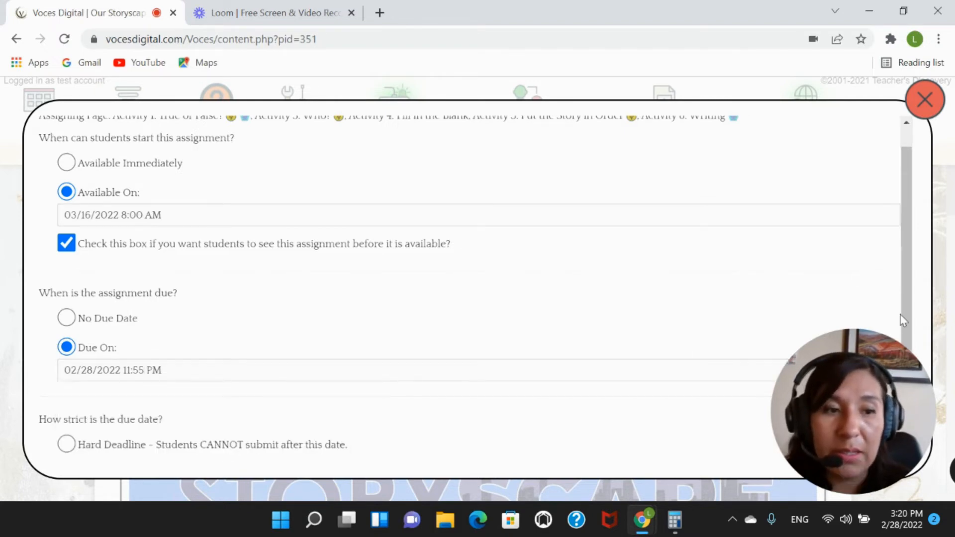
{"action": "left_click_drag", "start_coordinate": [904, 326], "coordinate": [237, 369]}
{"action": "left_click", "coordinate": [237, 369]}
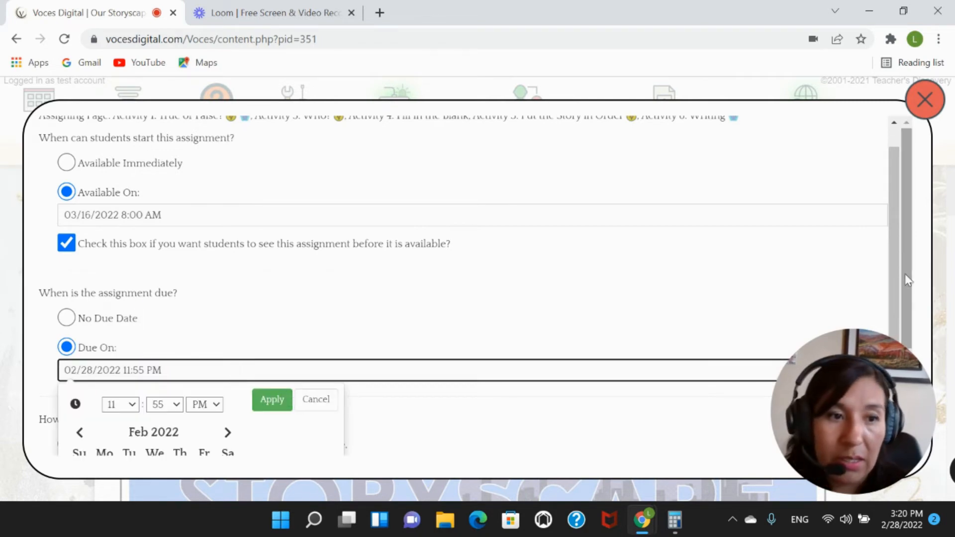
{"action": "left_click", "coordinate": [918, 309]}
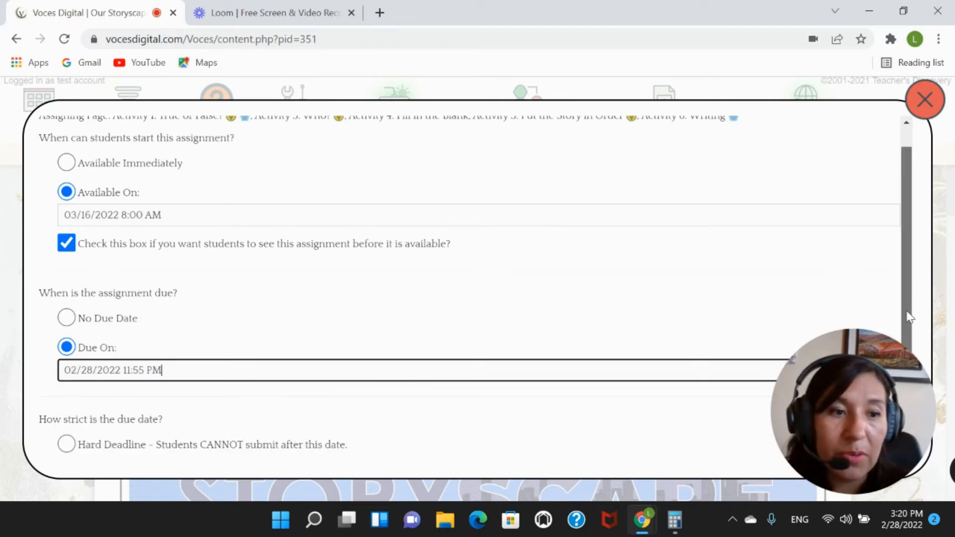
{"action": "scroll", "coordinate": [911, 365], "scroll_direction": "down", "scroll_amount": 1}
{"action": "scroll", "coordinate": [912, 366], "scroll_direction": "down", "scroll_amount": 1}
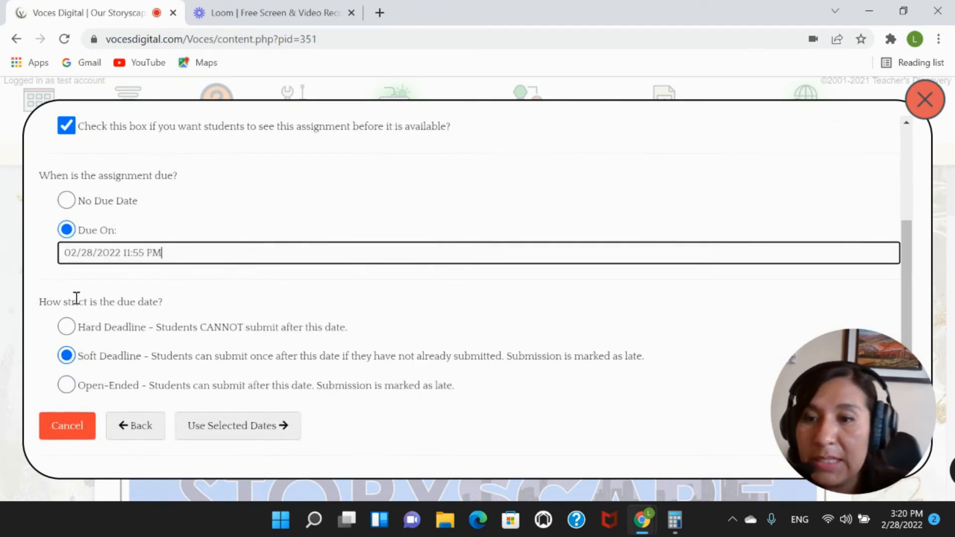
{"action": "left_click", "coordinate": [67, 253]}
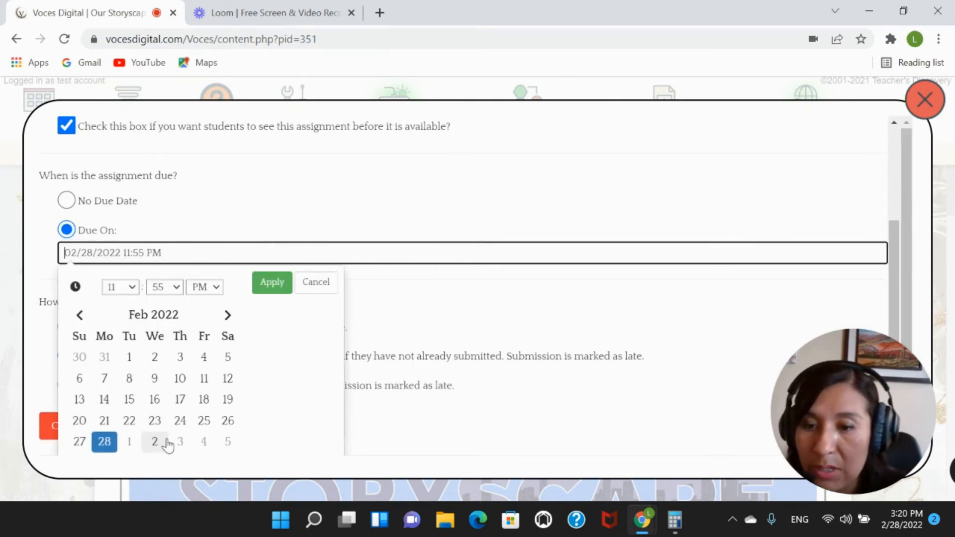
{"action": "left_click", "coordinate": [227, 441]}
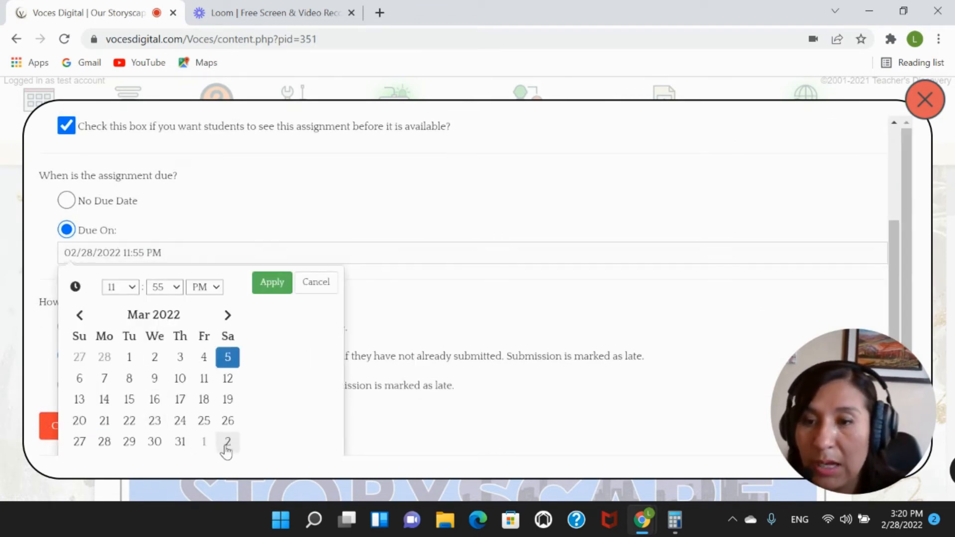
{"action": "left_click", "coordinate": [274, 289]}
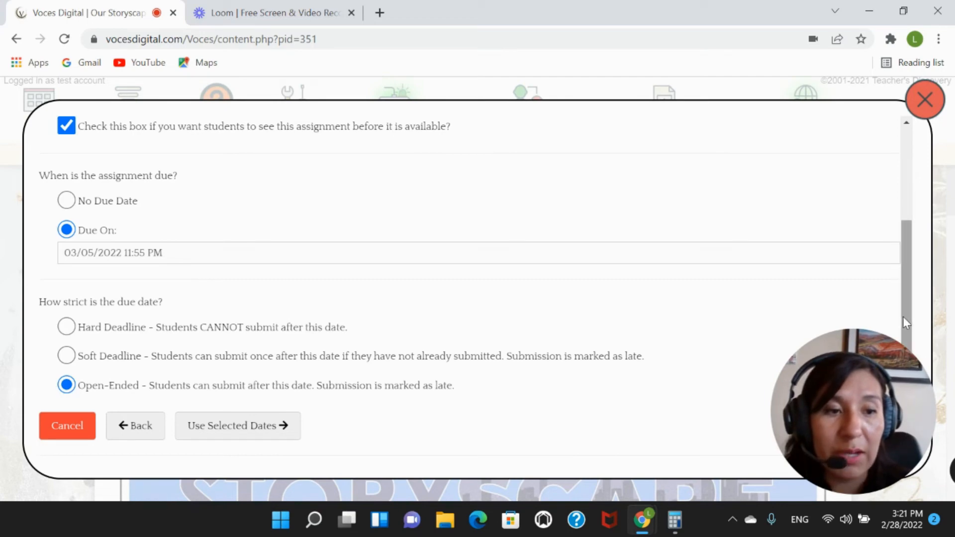
Step: Make the due date a Soft Deadline and accept the selected dates for the assignment
{"action": "left_click_drag", "start_coordinate": [909, 322], "coordinate": [907, 342]}
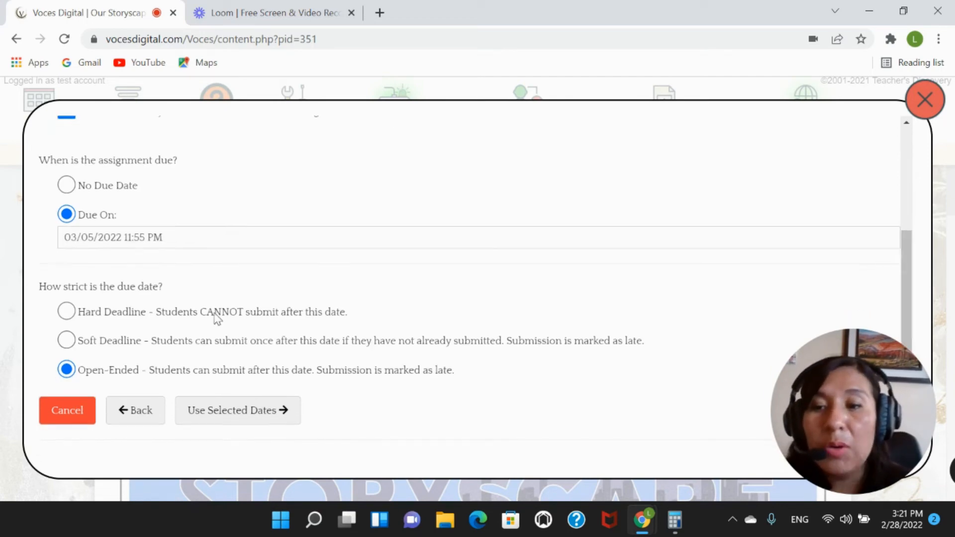
{"action": "left_click", "coordinate": [66, 340]}
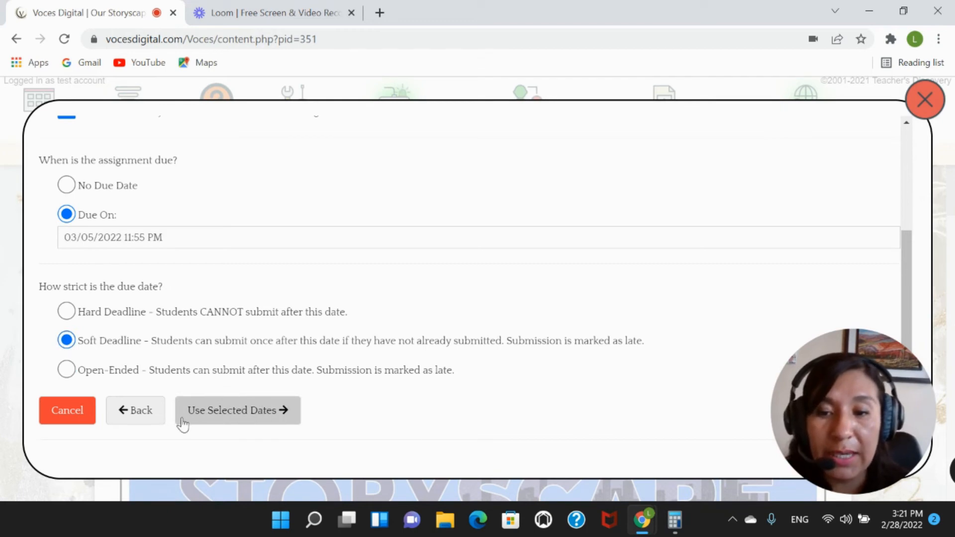
{"action": "left_click", "coordinate": [258, 420]}
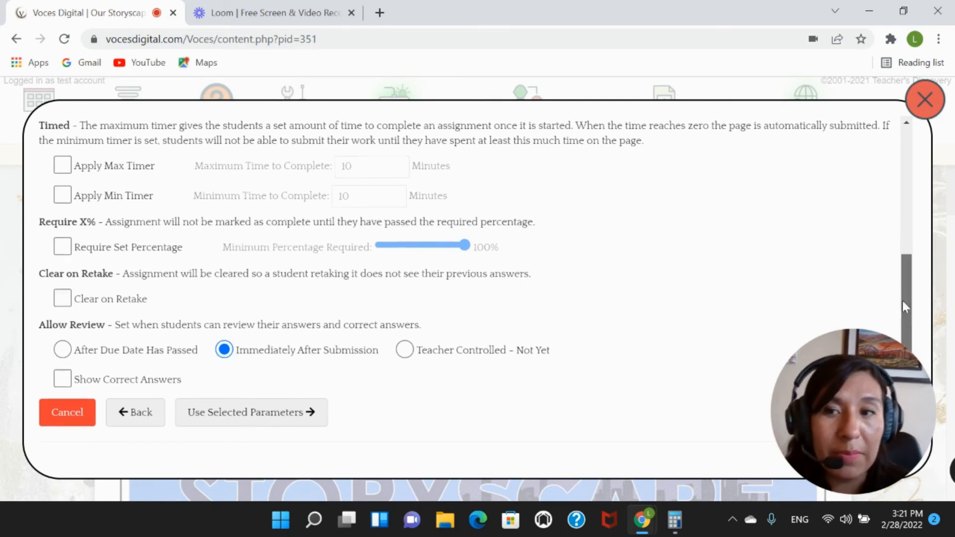
Step: Go through the additional parameters, allow answer review only after the due date has passed, and accept the parameters
{"action": "left_click_drag", "start_coordinate": [904, 300], "coordinate": [871, 201]}
{"action": "scroll", "coordinate": [868, 189], "scroll_direction": "up", "scroll_amount": 1}
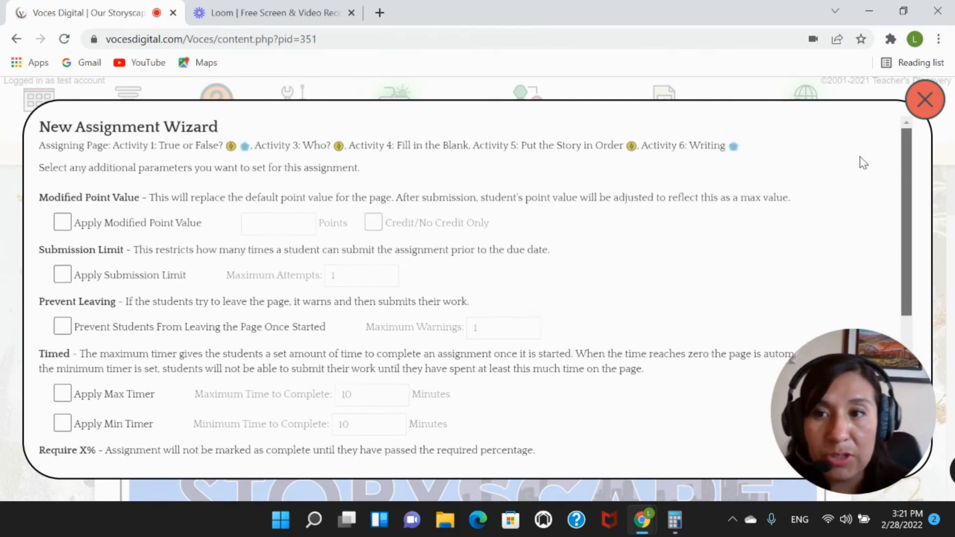
{"action": "scroll", "coordinate": [853, 194], "scroll_direction": "down", "scroll_amount": 1}
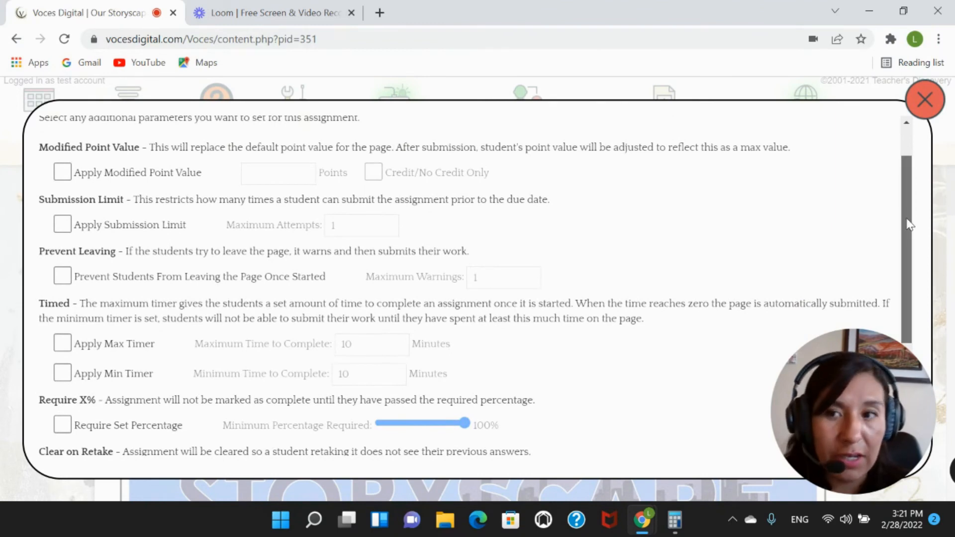
{"action": "scroll", "coordinate": [903, 205], "scroll_direction": "up", "scroll_amount": 1}
{"action": "scroll", "coordinate": [900, 202], "scroll_direction": "up", "scroll_amount": 1}
{"action": "scroll", "coordinate": [899, 209], "scroll_direction": "down", "scroll_amount": 3}
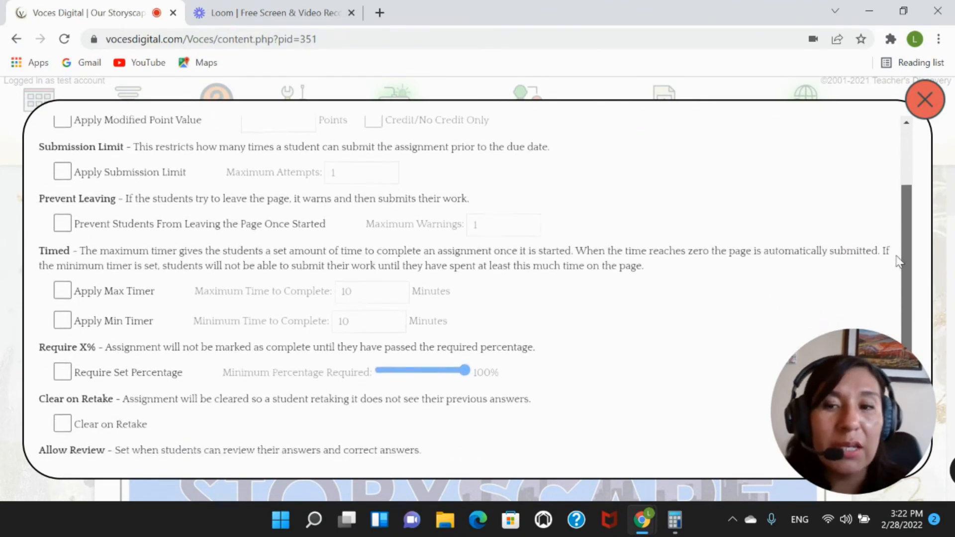
{"action": "scroll", "coordinate": [898, 286], "scroll_direction": "down", "scroll_amount": 2}
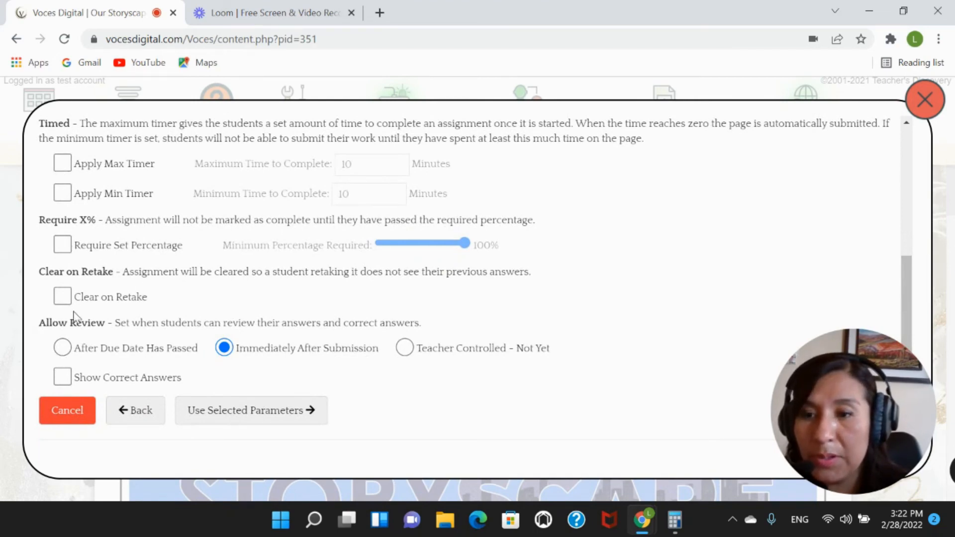
{"action": "left_click", "coordinate": [64, 348]}
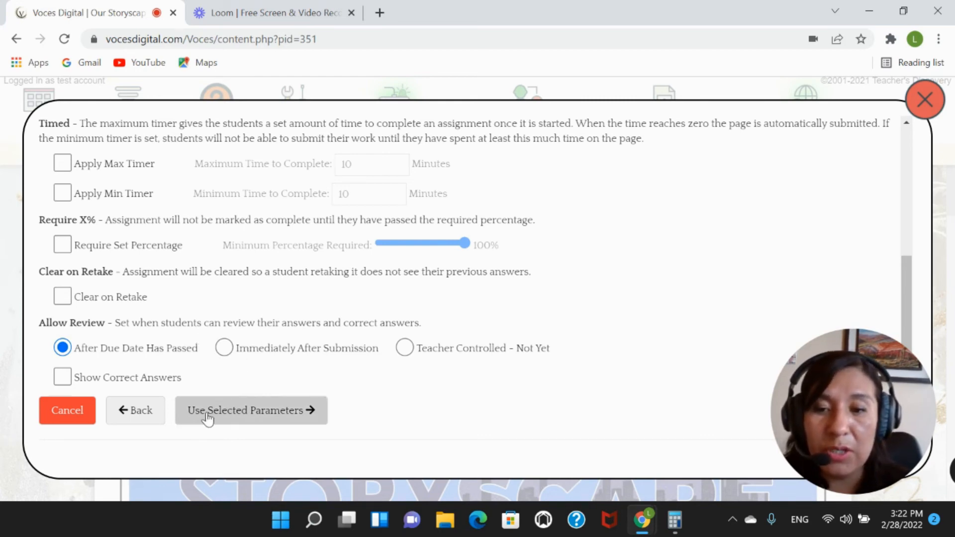
{"action": "left_click", "coordinate": [260, 415]}
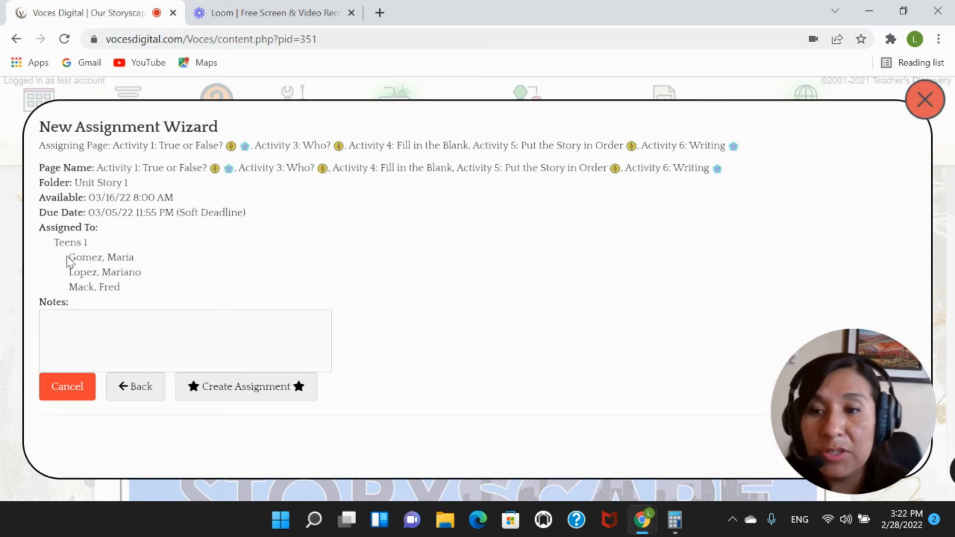
Step: Check the assigned students in the summary, add the note "Work in pairs" and create the assignment
{"action": "left_click_drag", "start_coordinate": [69, 261], "coordinate": [138, 289]}
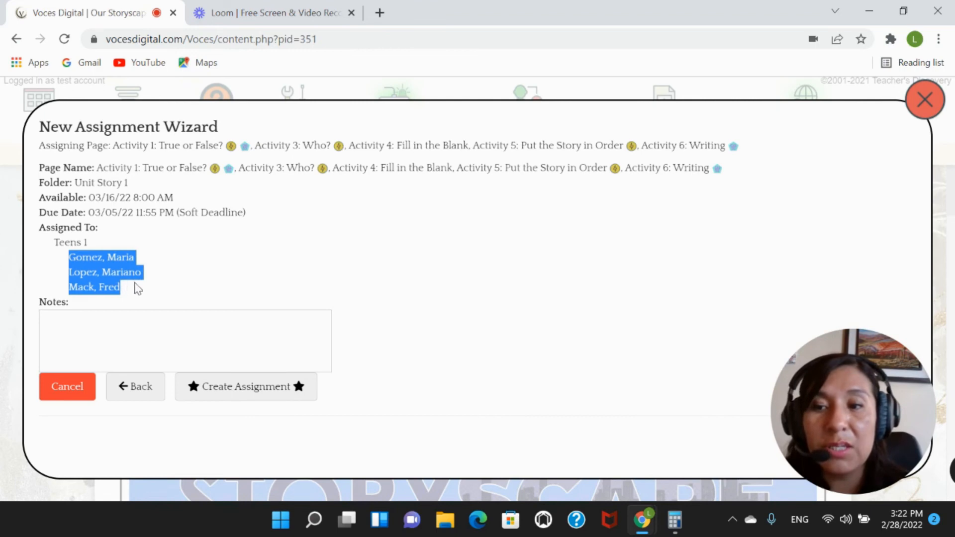
{"action": "left_click", "coordinate": [166, 329]}
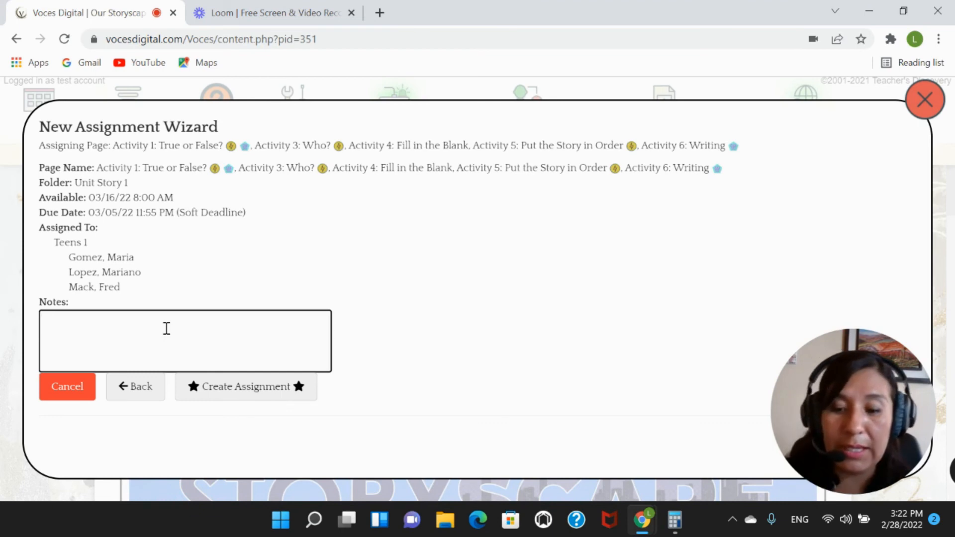
{"action": "type", "text": "Work in"}
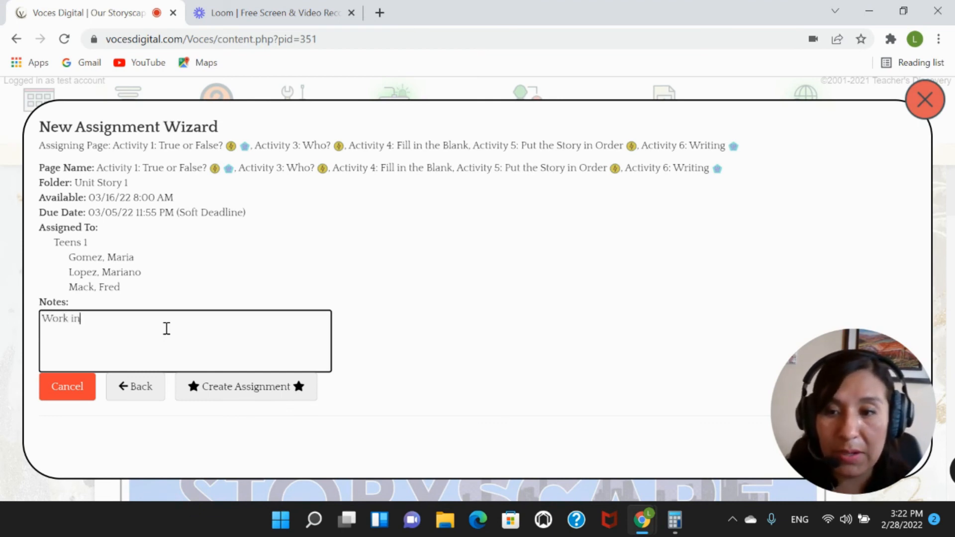
{"action": "type", "text": " pairs"}
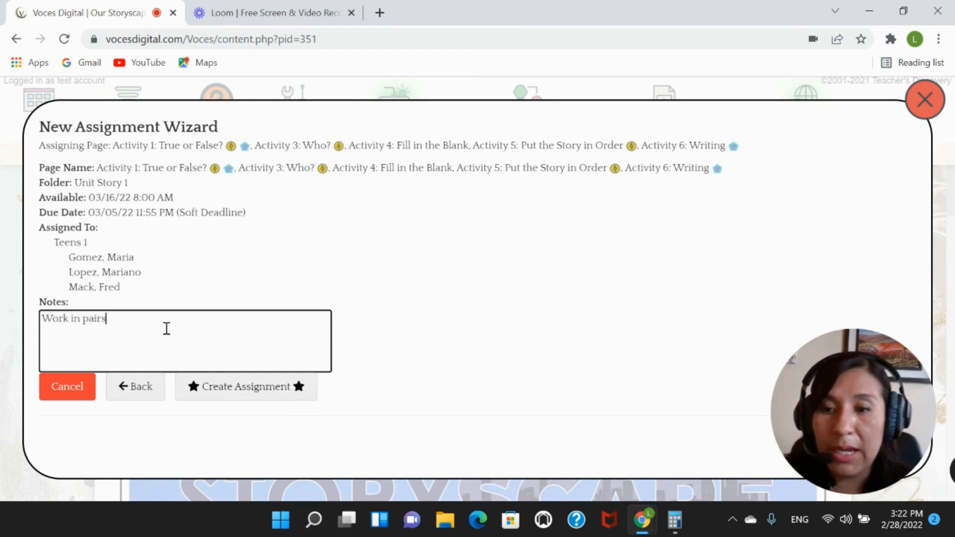
{"action": "left_click", "coordinate": [359, 378]}
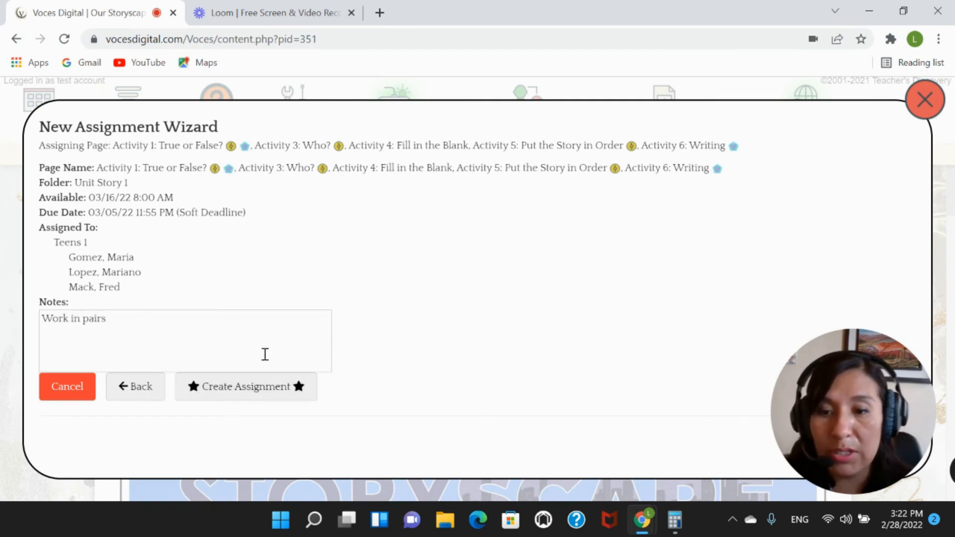
{"action": "left_click", "coordinate": [249, 398]}
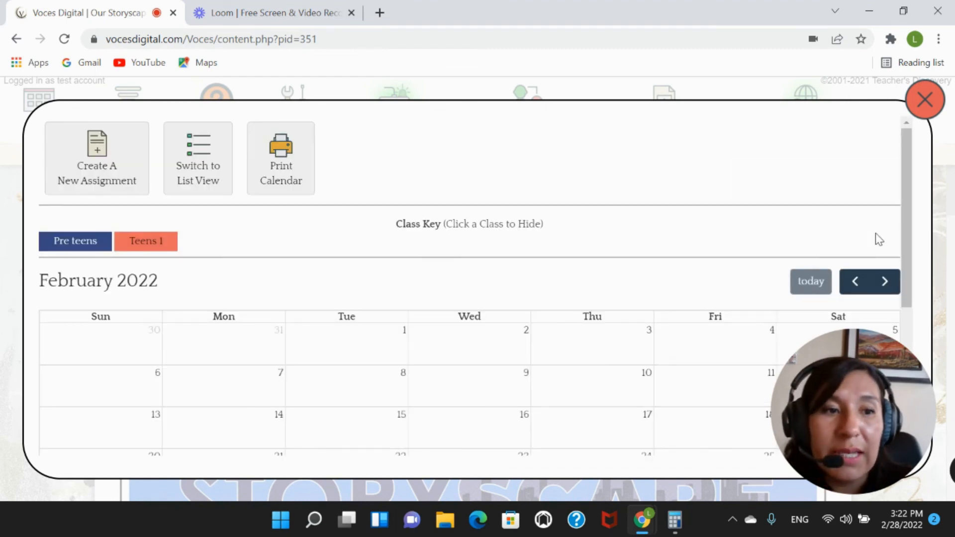
Step: Look through the February 2022 calendar for the assigned activities and close the assignments window
{"action": "left_click_drag", "start_coordinate": [908, 235], "coordinate": [924, 331]}
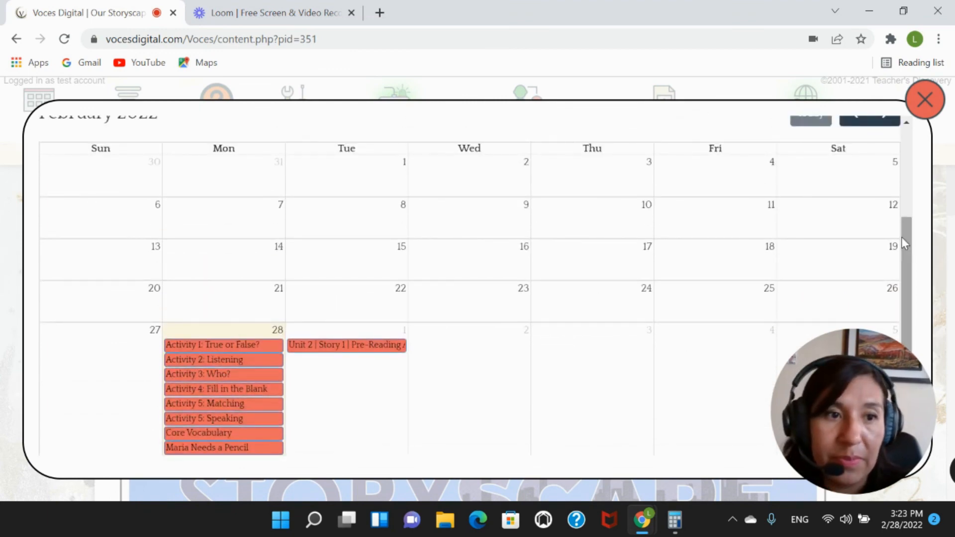
{"action": "left_click_drag", "start_coordinate": [901, 237], "coordinate": [844, 128]}
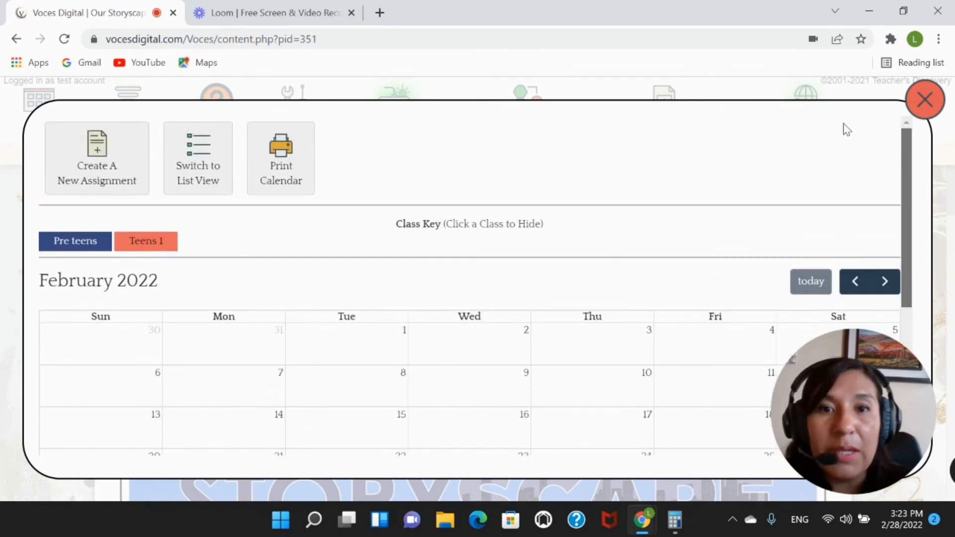
{"action": "left_click", "coordinate": [926, 101]}
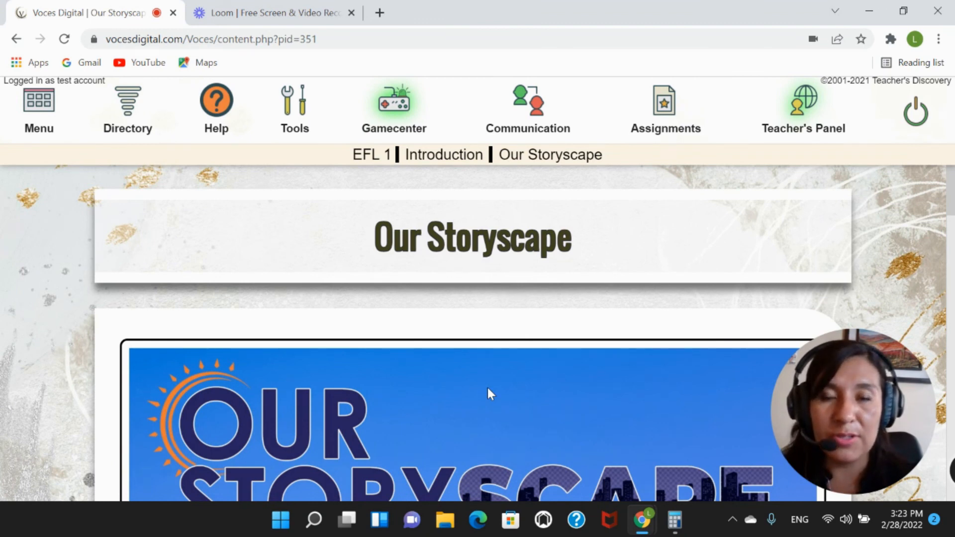
Step: Open the Help section from the Our Storyscape page
{"action": "left_click", "coordinate": [215, 114]}
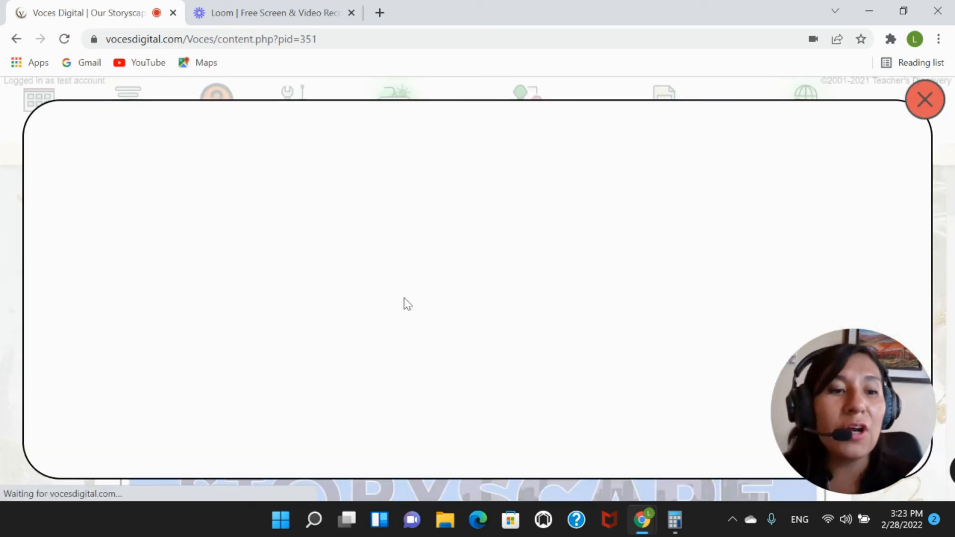